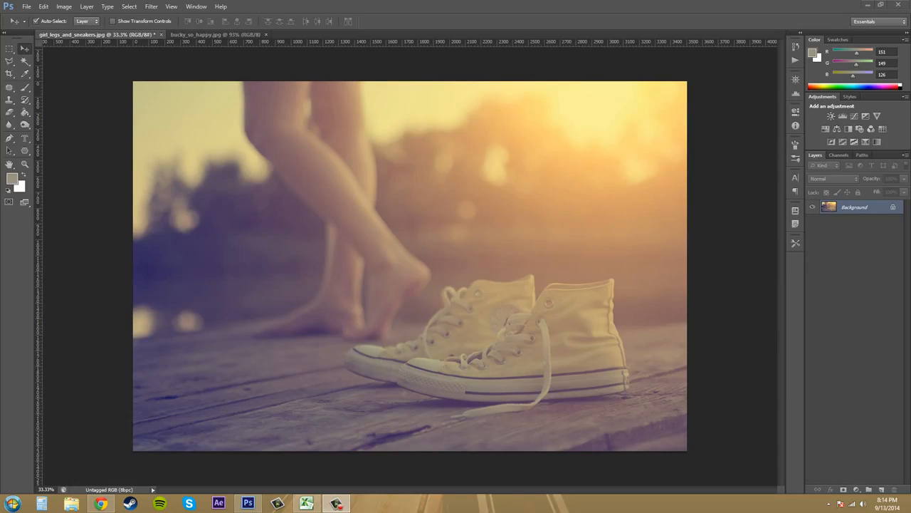
{"action": "left_click", "coordinate": [63, 10]}
{"action": "left_click", "coordinate": [117, 264]}
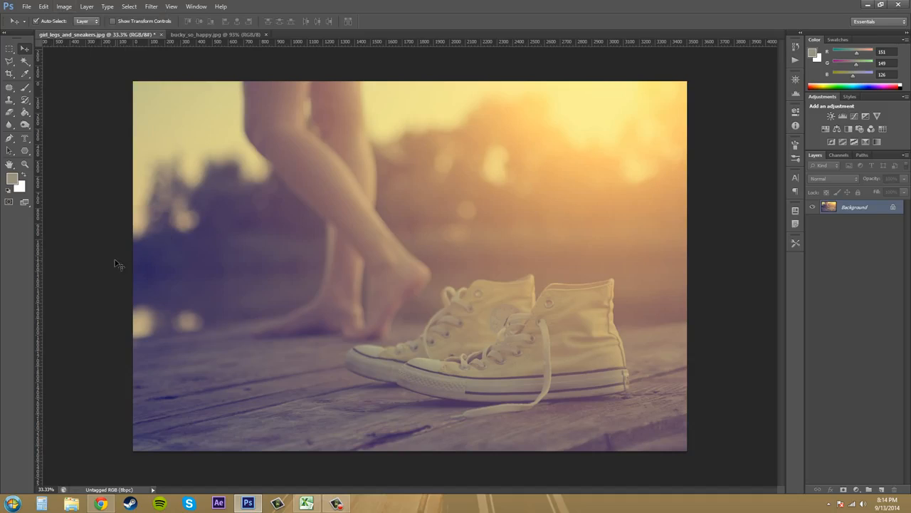
{"action": "left_click", "coordinate": [65, 7]}
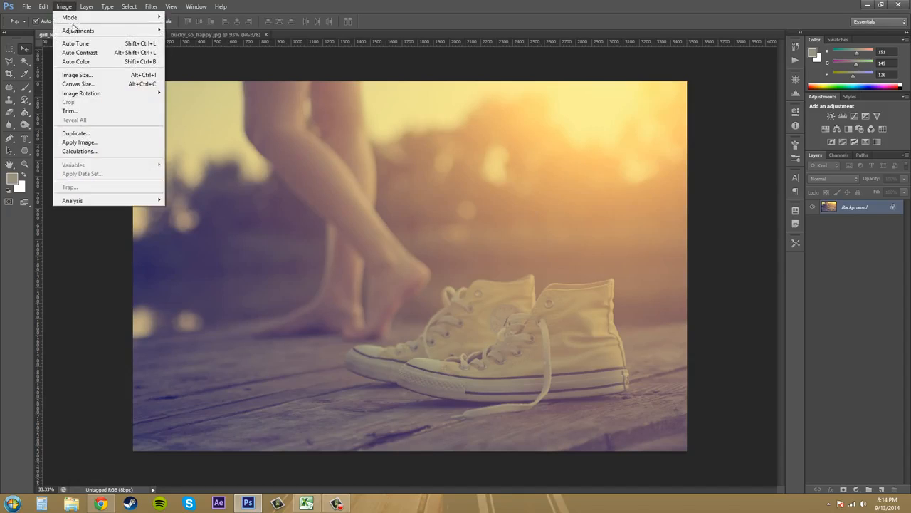
{"action": "mouse_move", "coordinate": [71, 31]}
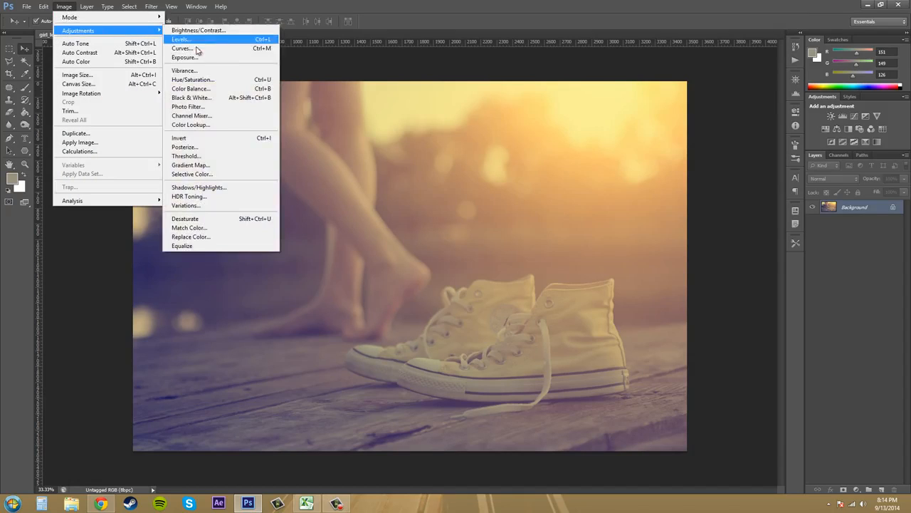
{"action": "left_click", "coordinate": [197, 48]}
{"action": "left_click_drag", "start_coordinate": [468, 134], "coordinate": [741, 154]}
{"action": "left_click", "coordinate": [64, 7]}
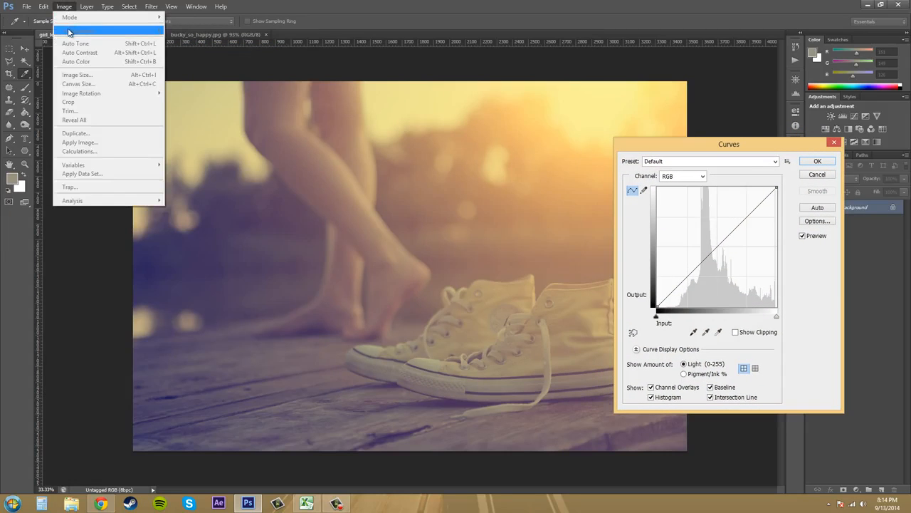
{"action": "left_click", "coordinate": [817, 174]}
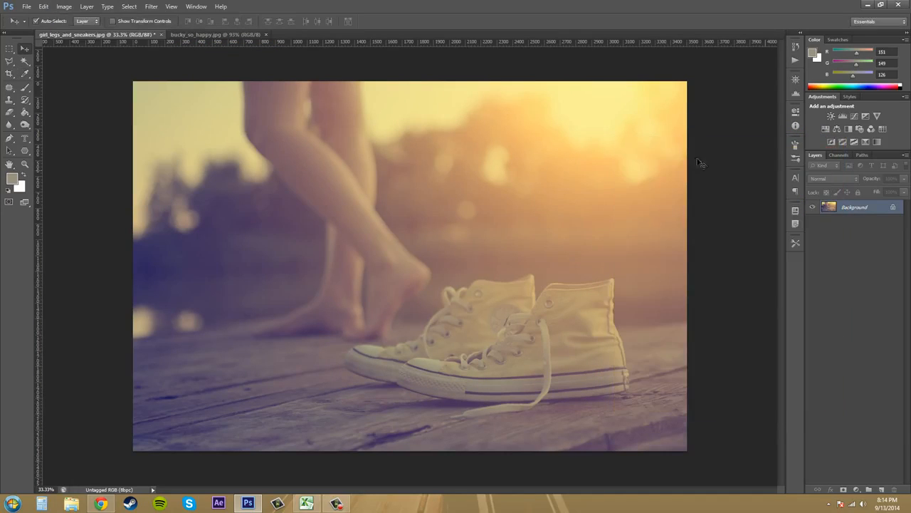
Step: Open the Curves adjustment for the sneakers photo and move its dialog aside to clear the image
{"action": "left_click", "coordinate": [64, 7]}
{"action": "mouse_move", "coordinate": [68, 32]}
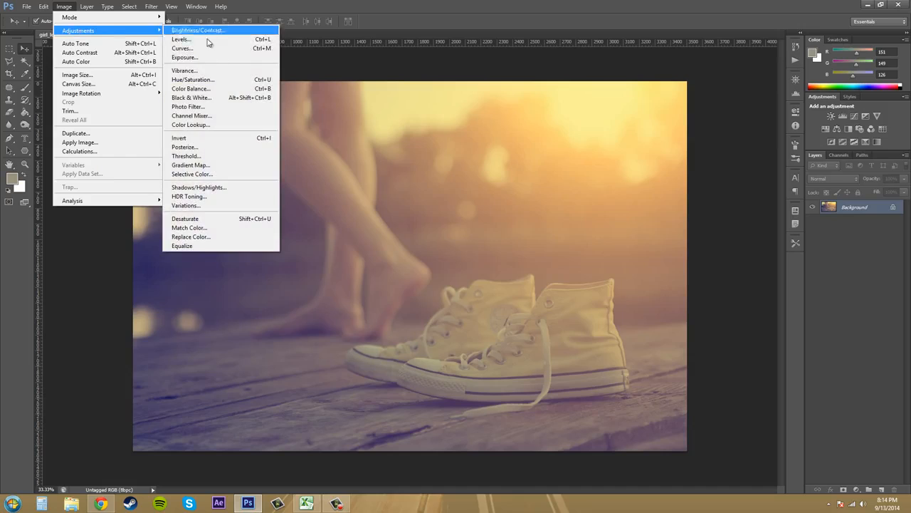
{"action": "left_click", "coordinate": [242, 49]}
{"action": "left_click_drag", "start_coordinate": [493, 133], "coordinate": [785, 133]}
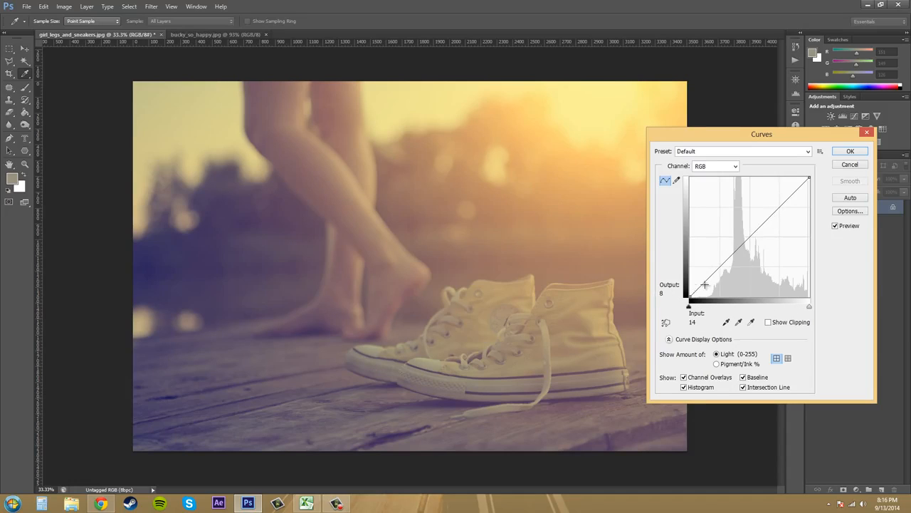
Step: Darken the photo with two RGB curve points, one at input 200, output 179 and one at input 68, output 23
{"action": "left_click", "coordinate": [779, 208]}
{"action": "left_click_drag", "start_coordinate": [778, 207], "coordinate": [775, 197]}
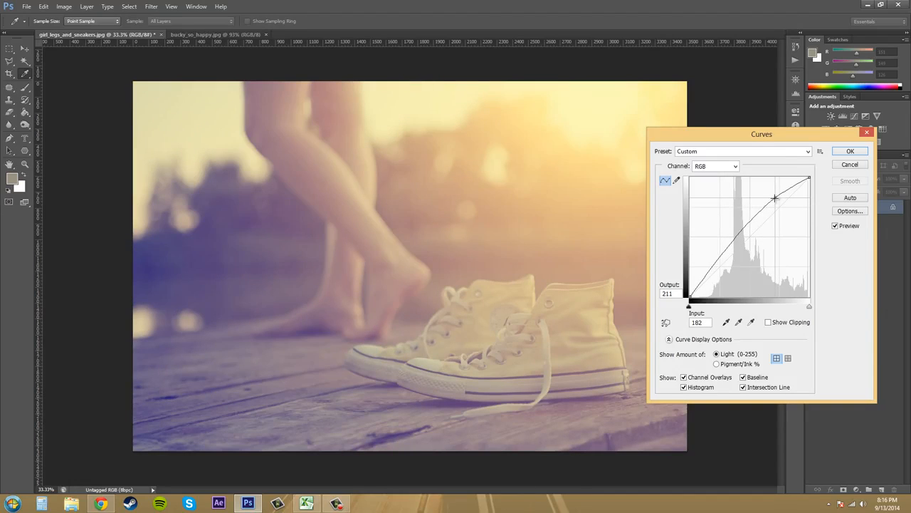
{"action": "left_click_drag", "start_coordinate": [775, 197], "coordinate": [784, 212]}
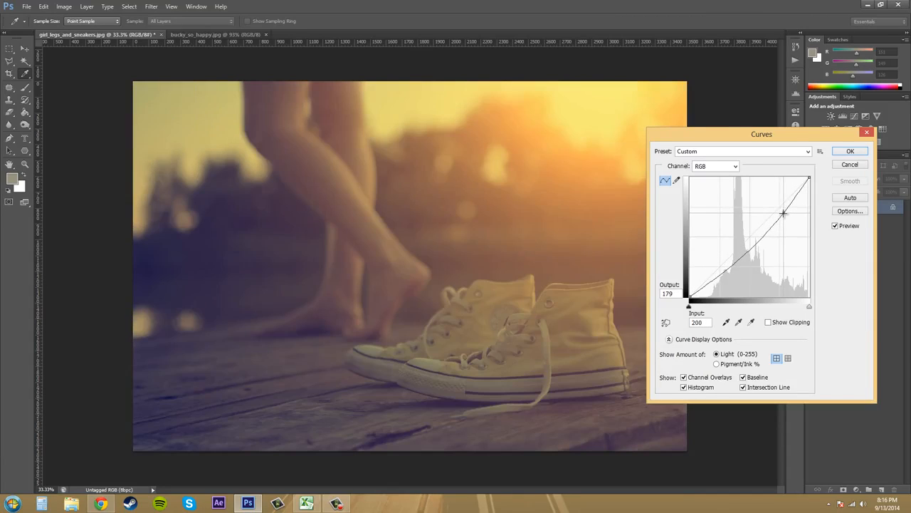
{"action": "left_click", "coordinate": [717, 280]}
{"action": "mouse_move", "coordinate": [716, 277]}
{"action": "left_mouse_down"}
{"action": "mouse_move", "coordinate": [709, 266]}
{"action": "mouse_move", "coordinate": [722, 286]}
{"action": "left_mouse_up"}
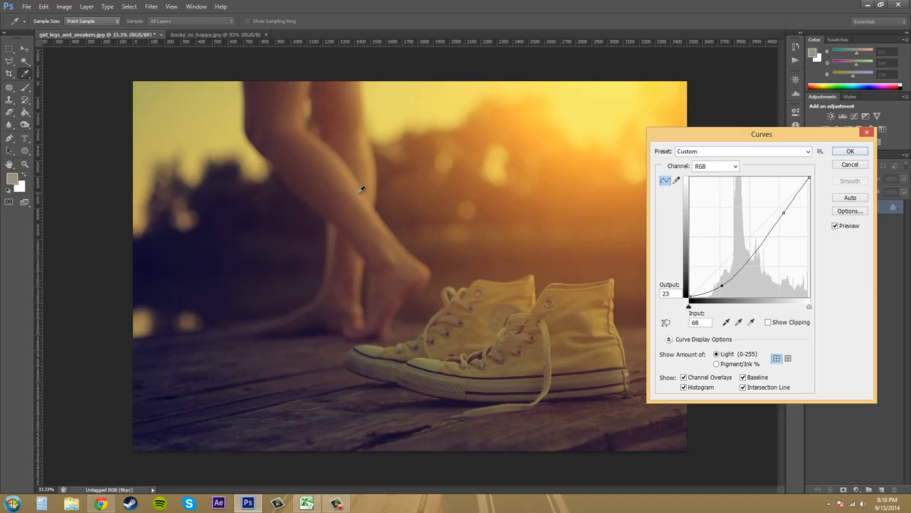
Step: Add a midtone curve point at input 110, output 104 and move the shadow point to input 62, output 30
{"action": "left_click", "coordinate": [746, 252]}
{"action": "left_click_drag", "start_coordinate": [746, 251], "coordinate": [741, 247]}
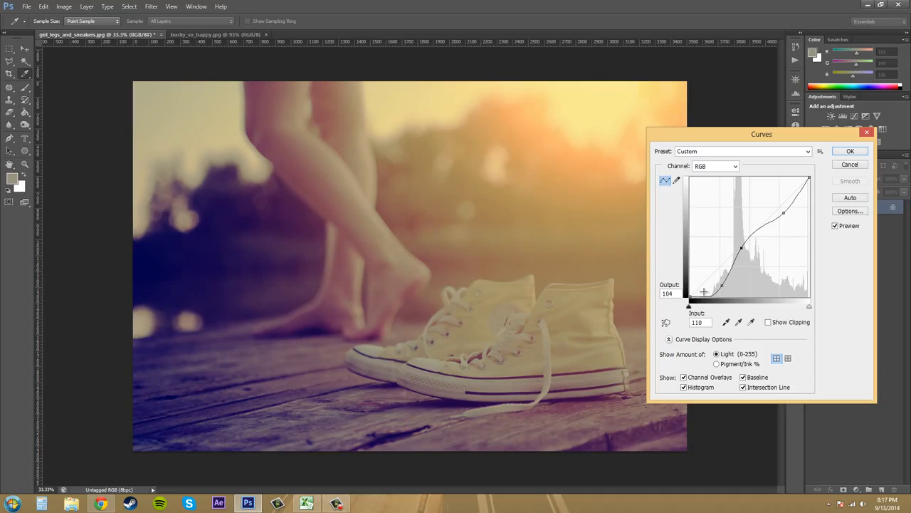
{"action": "left_click_drag", "start_coordinate": [722, 285], "coordinate": [719, 283]}
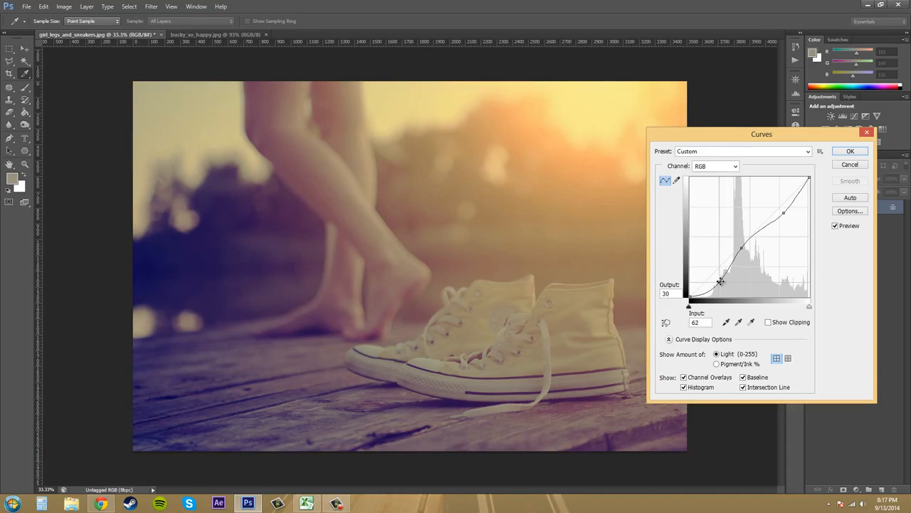
Step: Move the highlight curve point to input 197, output 184 and the shadow point to input 34, output 51
{"action": "mouse_move", "coordinate": [782, 212]}
{"action": "left_mouse_down"}
{"action": "mouse_move", "coordinate": [781, 187]}
{"action": "mouse_move", "coordinate": [779, 207]}
{"action": "mouse_move", "coordinate": [770, 202]}
{"action": "left_mouse_up"}
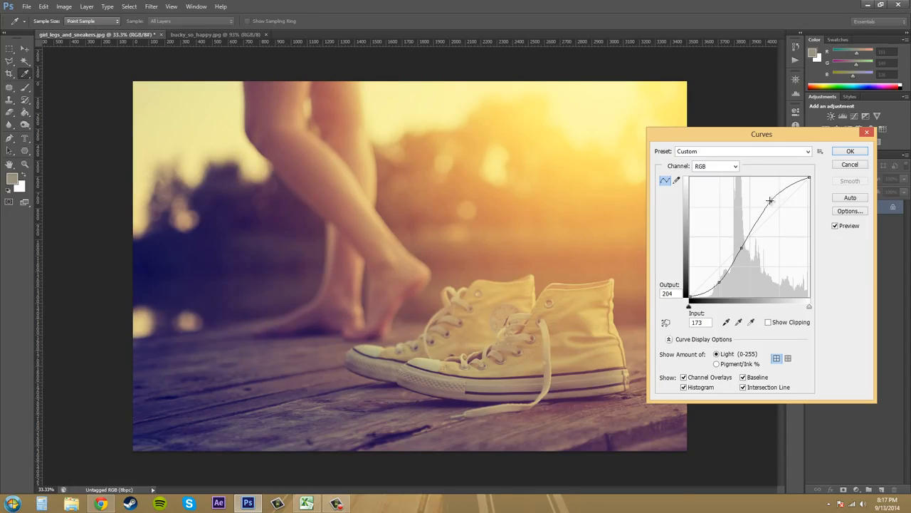
{"action": "left_click_drag", "start_coordinate": [770, 201], "coordinate": [782, 210]}
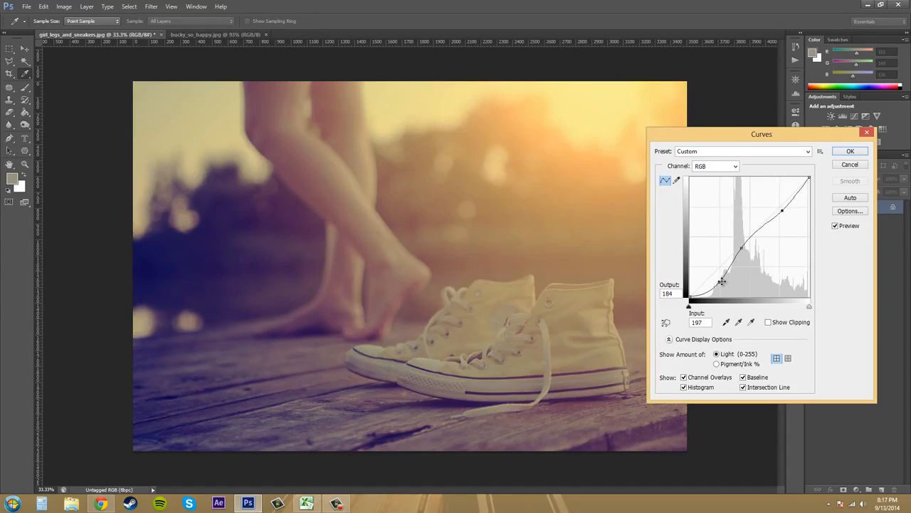
{"action": "left_click_drag", "start_coordinate": [707, 271], "coordinate": [706, 273]}
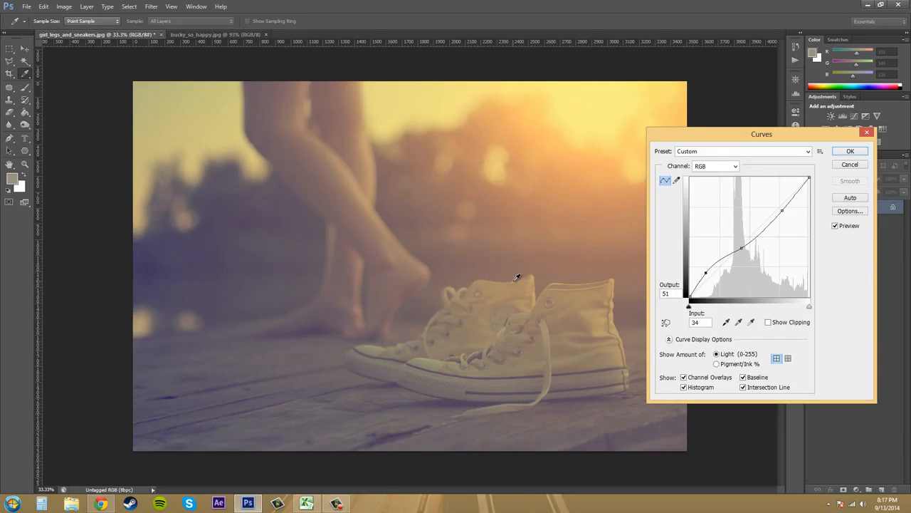
Step: Shape an S-curve by raising the highlight point slightly and lowering the shadow point to input 51, output 31
{"action": "left_click", "coordinate": [783, 211]}
{"action": "left_click_drag", "start_coordinate": [783, 211], "coordinate": [778, 204]}
{"action": "left_click_drag", "start_coordinate": [706, 273], "coordinate": [714, 282]}
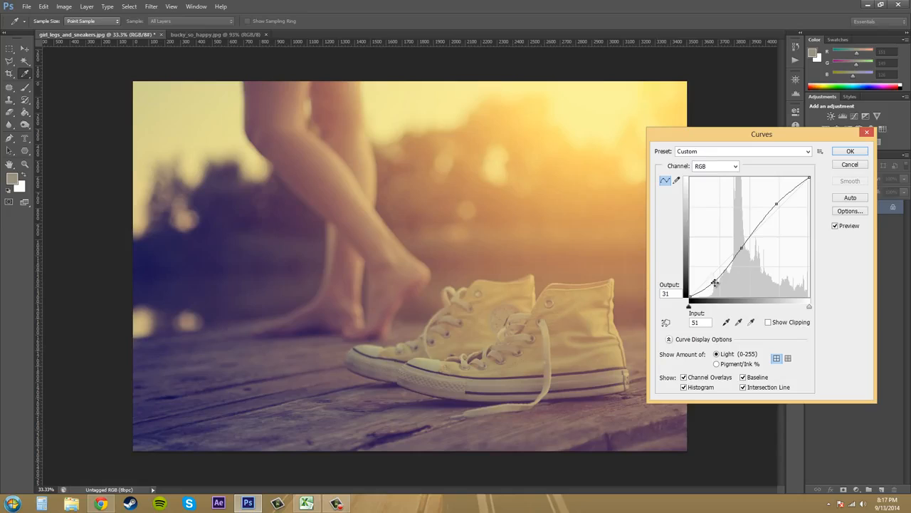
Step: Remove the shadow, midtone and highlight points from the RGB curve and apply the Default preset
{"action": "left_click_drag", "start_coordinate": [715, 283], "coordinate": [664, 272]}
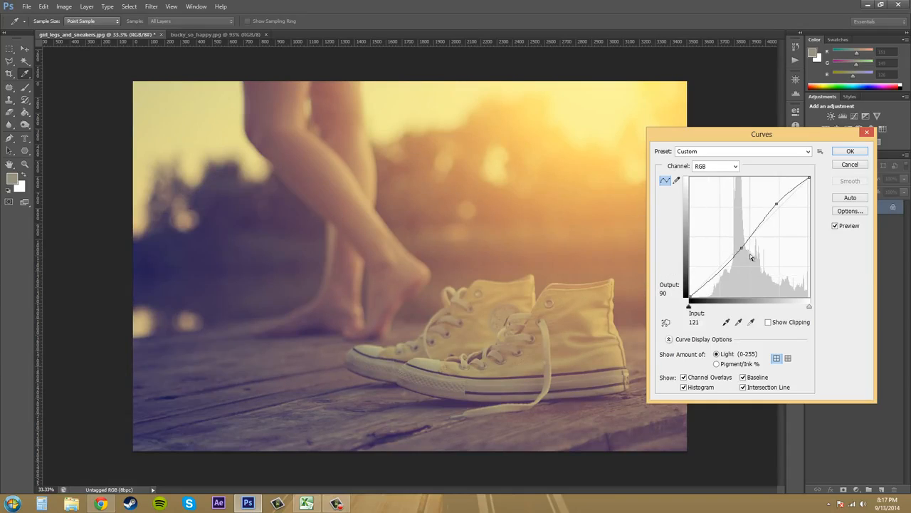
{"action": "left_click_drag", "start_coordinate": [741, 249], "coordinate": [826, 247]}
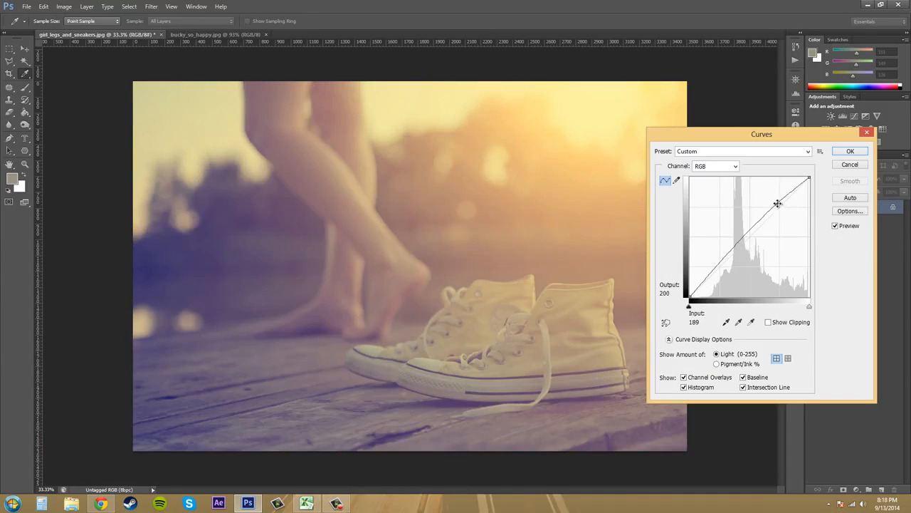
{"action": "left_click_drag", "start_coordinate": [777, 204], "coordinate": [830, 214]}
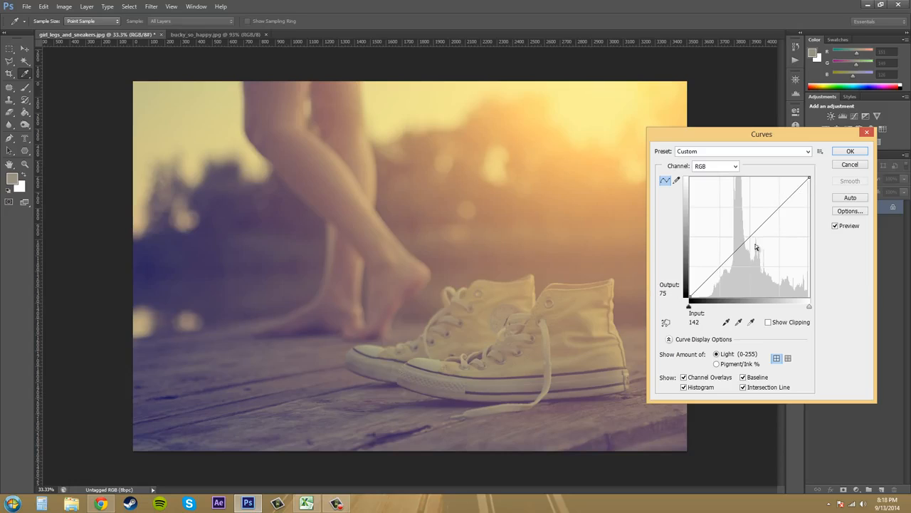
{"action": "left_click", "coordinate": [771, 152]}
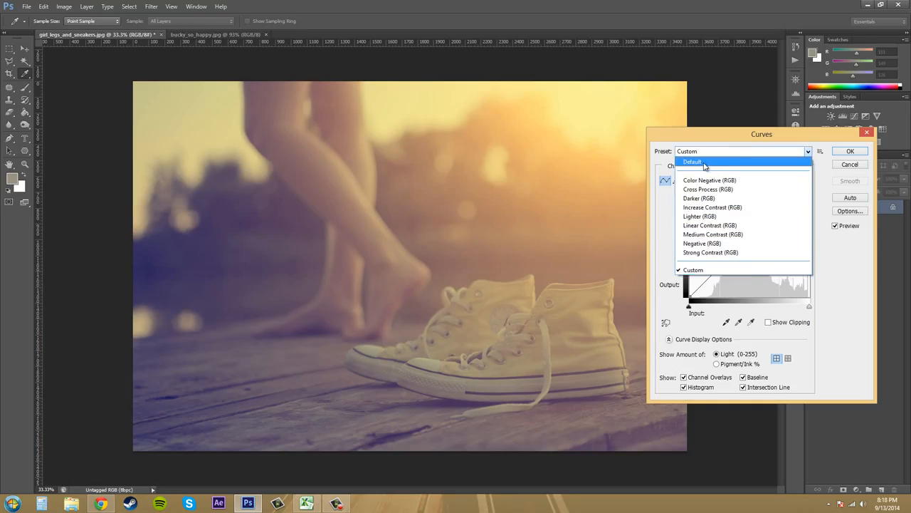
{"action": "left_click", "coordinate": [705, 163]}
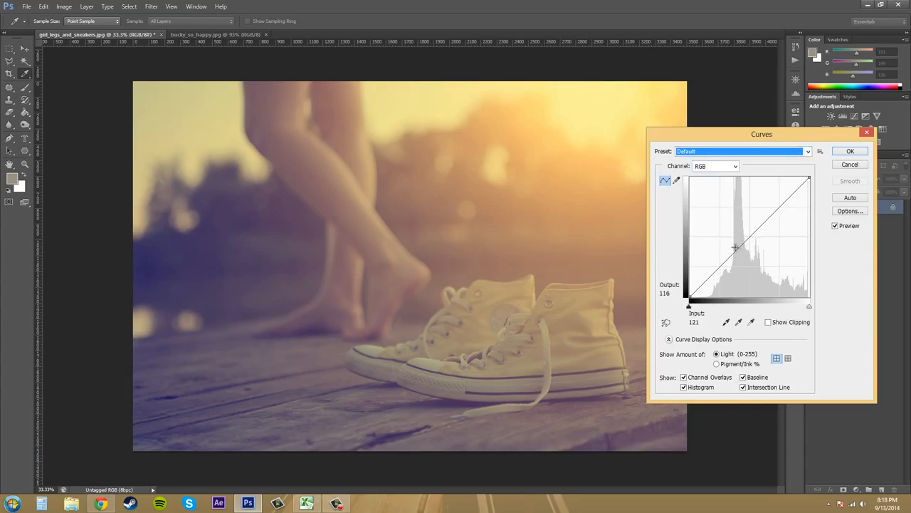
Step: Pull the middle of the curve down to input 186, output 27, and reset it with the Default preset
{"action": "left_click_drag", "start_coordinate": [743, 244], "coordinate": [776, 285]}
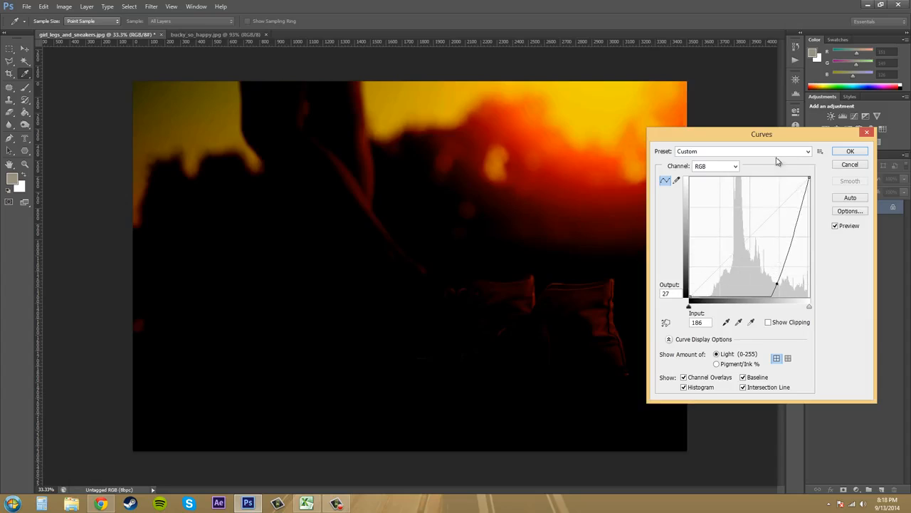
{"action": "left_click", "coordinate": [779, 152]}
{"action": "left_click", "coordinate": [747, 164]}
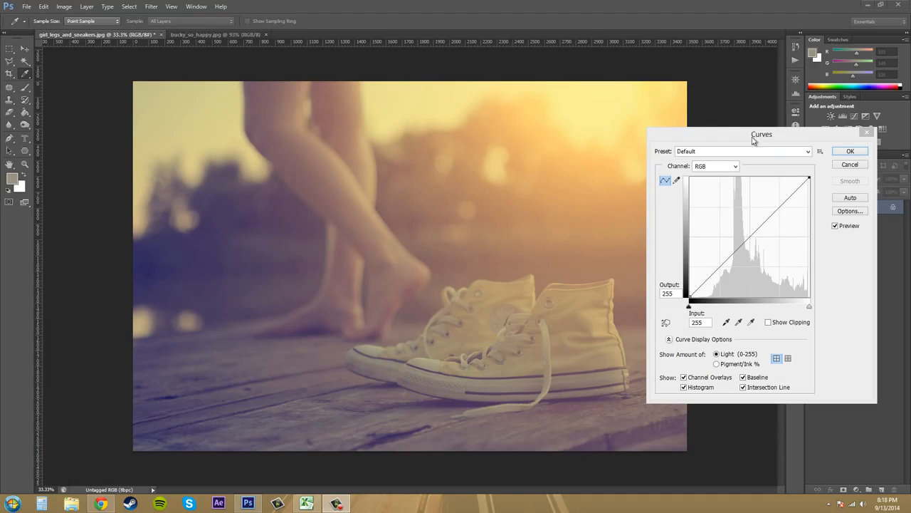
Step: Try the Color Negative, Darker, Increase Contrast and Strong Contrast curve presets, ending back on Default
{"action": "left_click", "coordinate": [786, 152]}
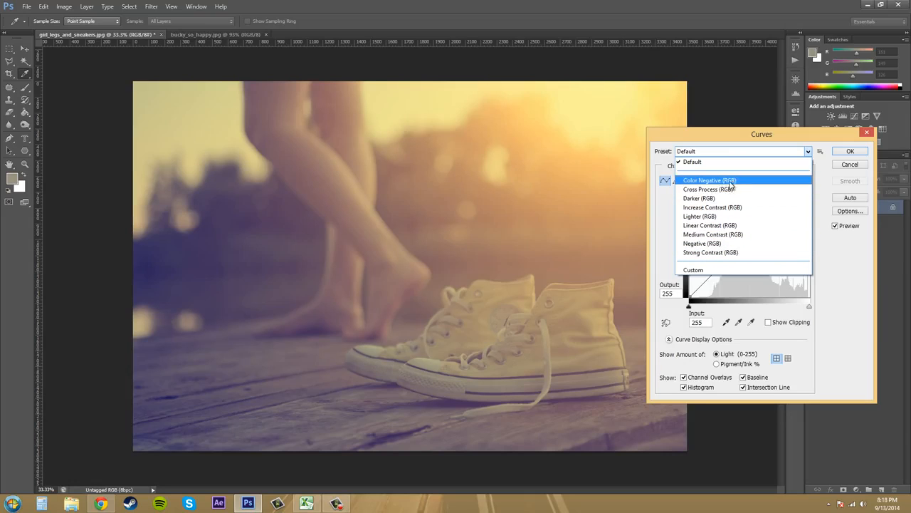
{"action": "left_click", "coordinate": [706, 184]}
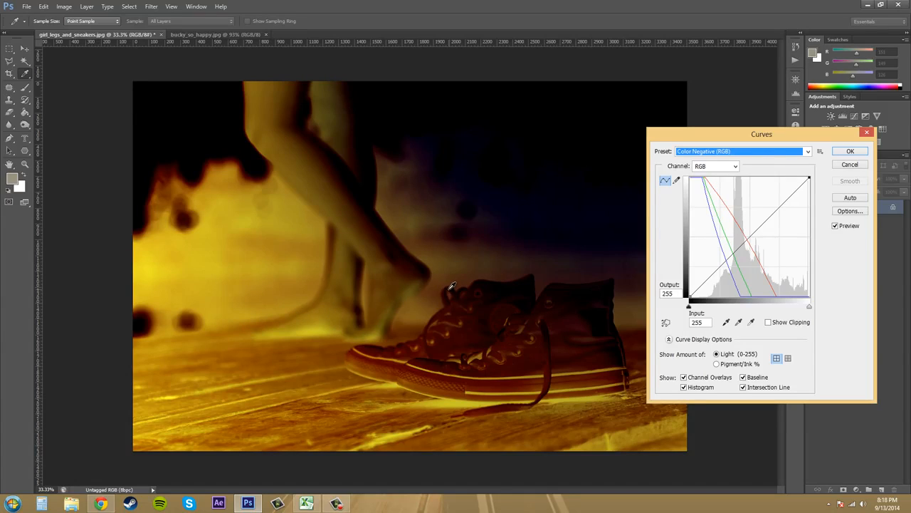
{"action": "left_click", "coordinate": [777, 154]}
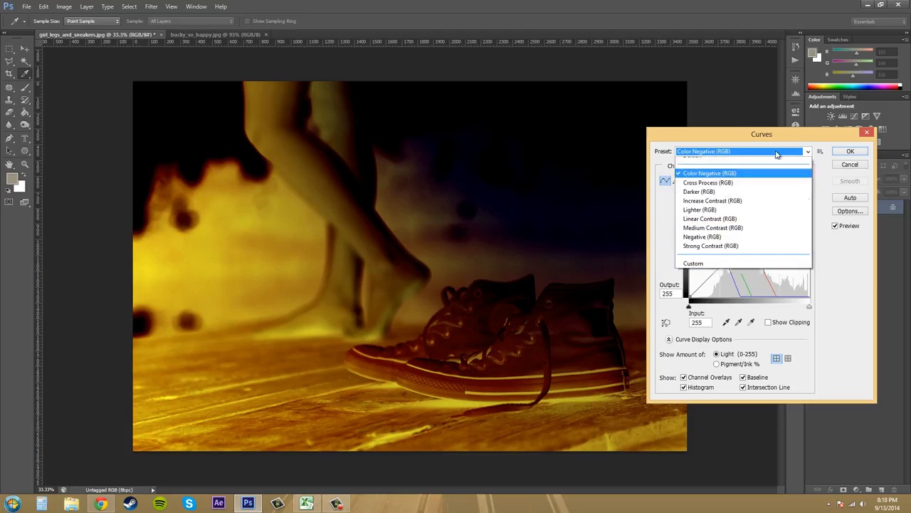
{"action": "left_click", "coordinate": [702, 197]}
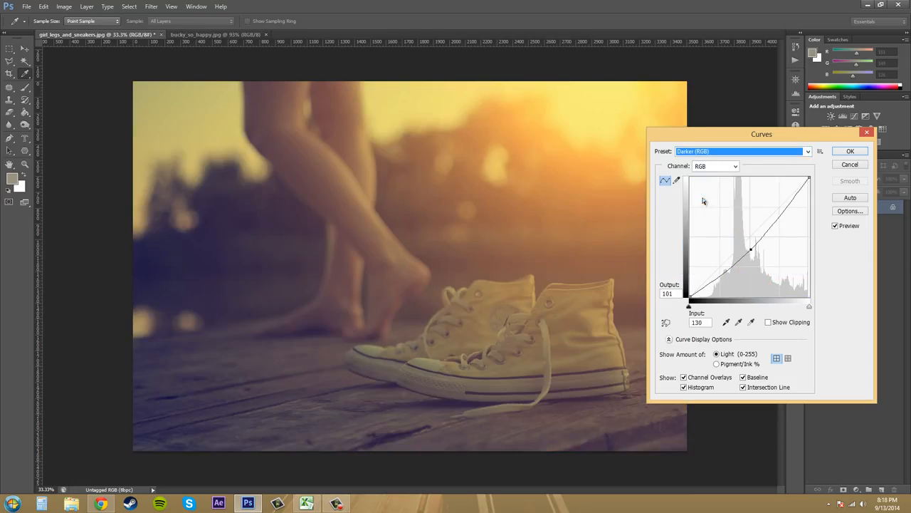
{"action": "left_click", "coordinate": [760, 155]}
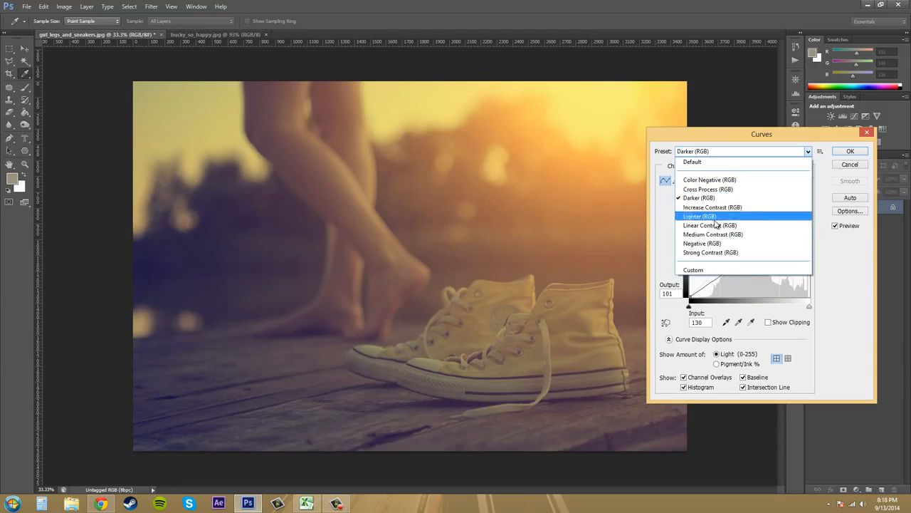
{"action": "left_click", "coordinate": [712, 208]}
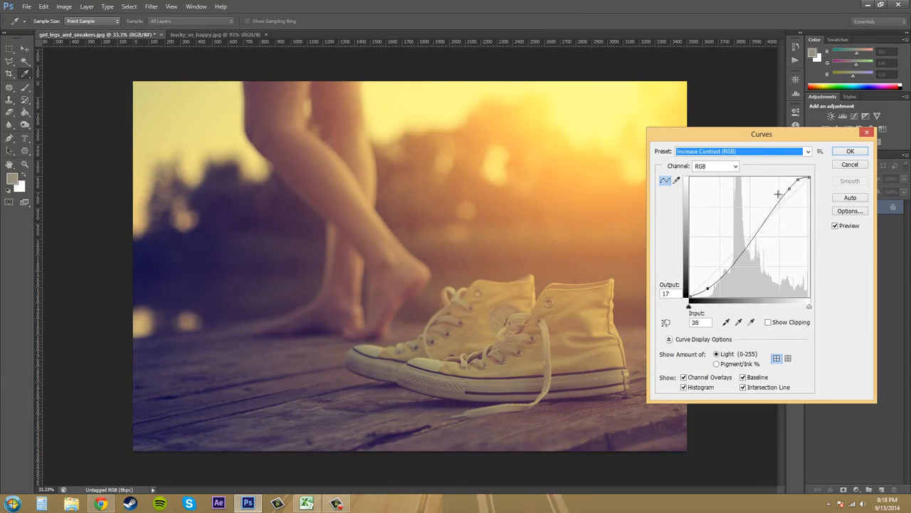
{"action": "left_click", "coordinate": [788, 153]}
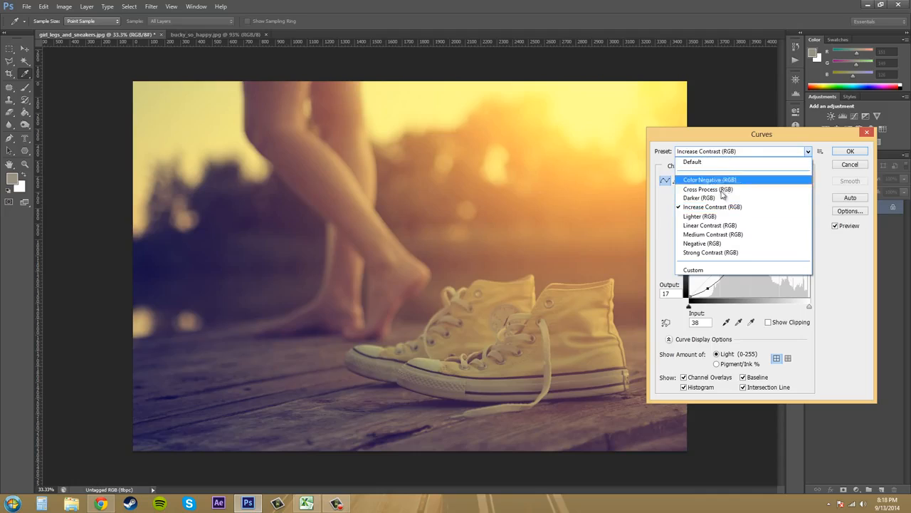
{"action": "left_click", "coordinate": [741, 252]}
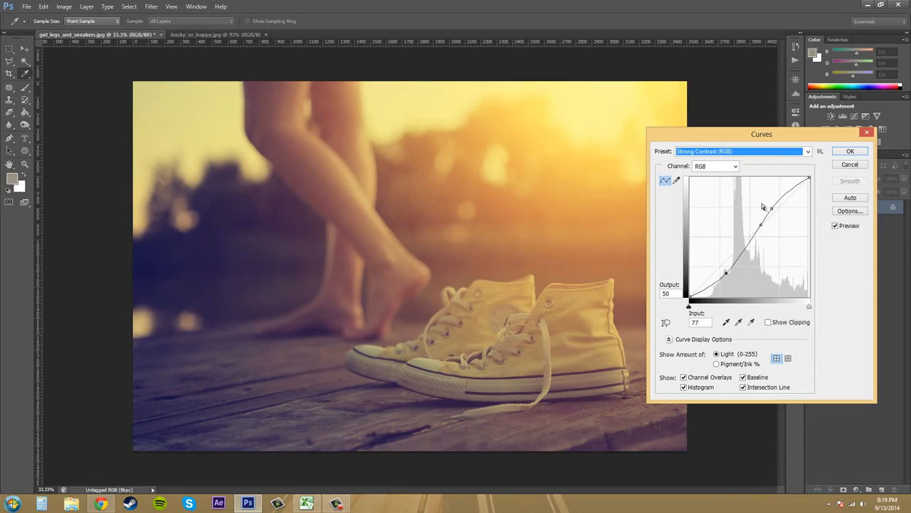
{"action": "left_click", "coordinate": [726, 151]}
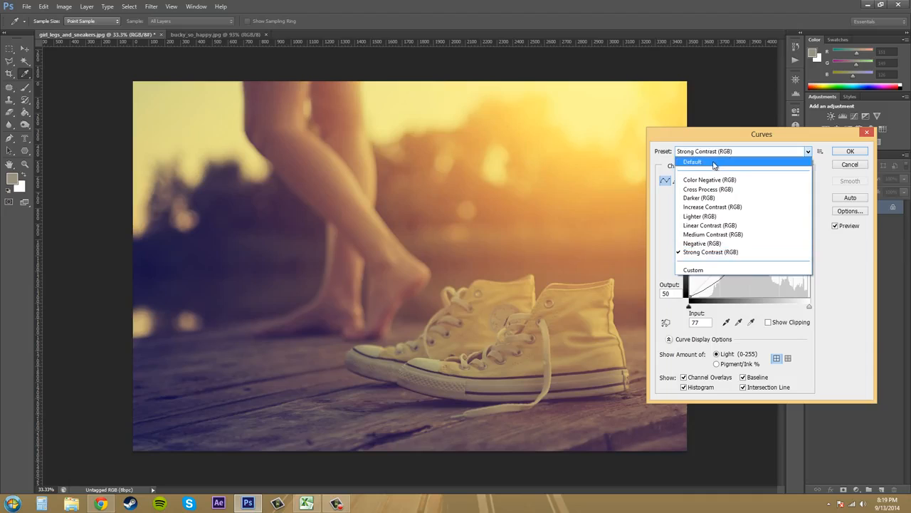
{"action": "left_click", "coordinate": [715, 163]}
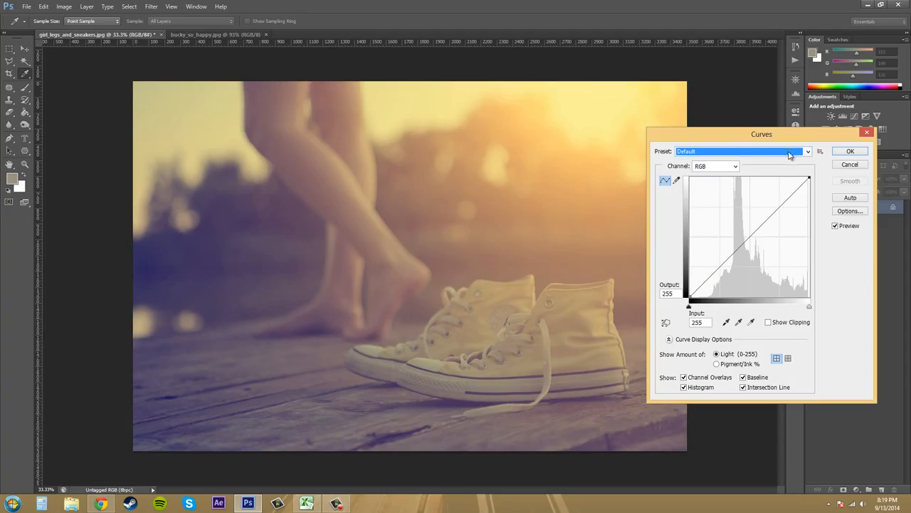
Step: Add a highlight point to the RGB curve and pull it down to input 205, output 142
{"action": "mouse_move", "coordinate": [738, 140]}
{"action": "left_mouse_down"}
{"action": "mouse_move", "coordinate": [717, 137]}
{"action": "mouse_move", "coordinate": [734, 150]}
{"action": "left_mouse_up"}
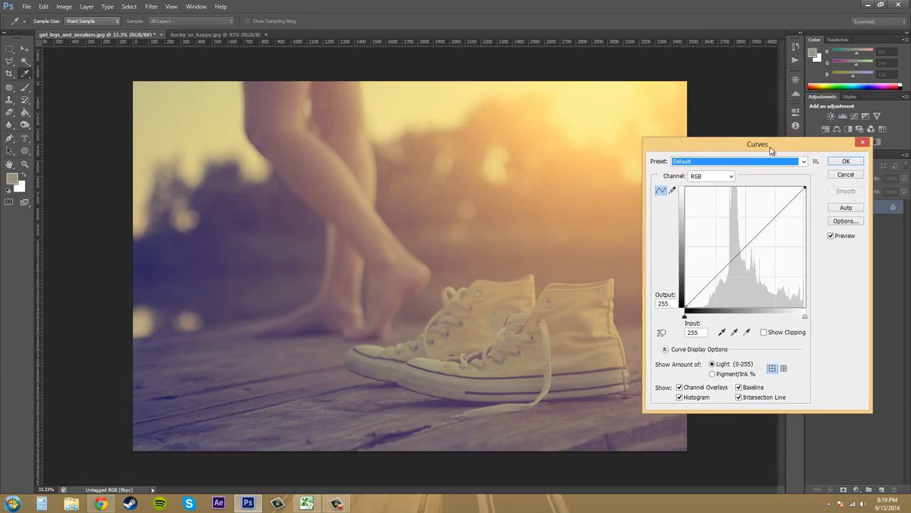
{"action": "left_click", "coordinate": [815, 162]}
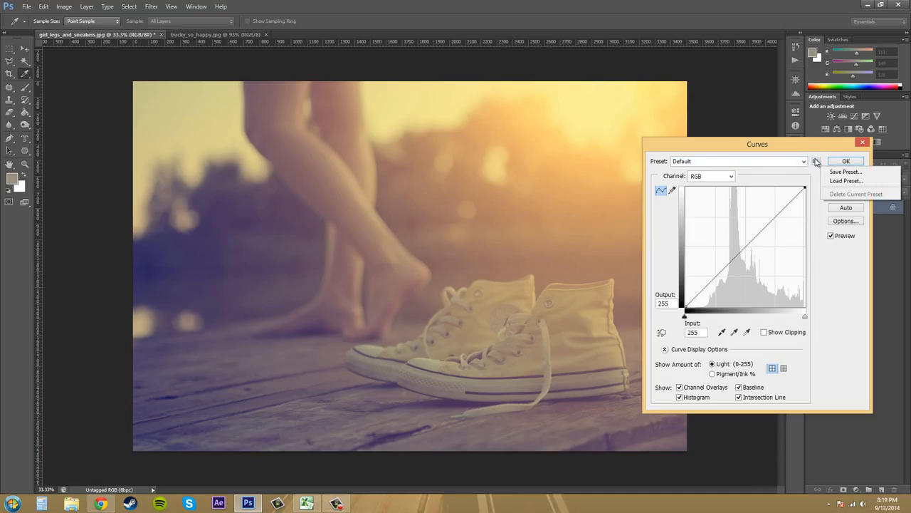
{"action": "left_click", "coordinate": [851, 315]}
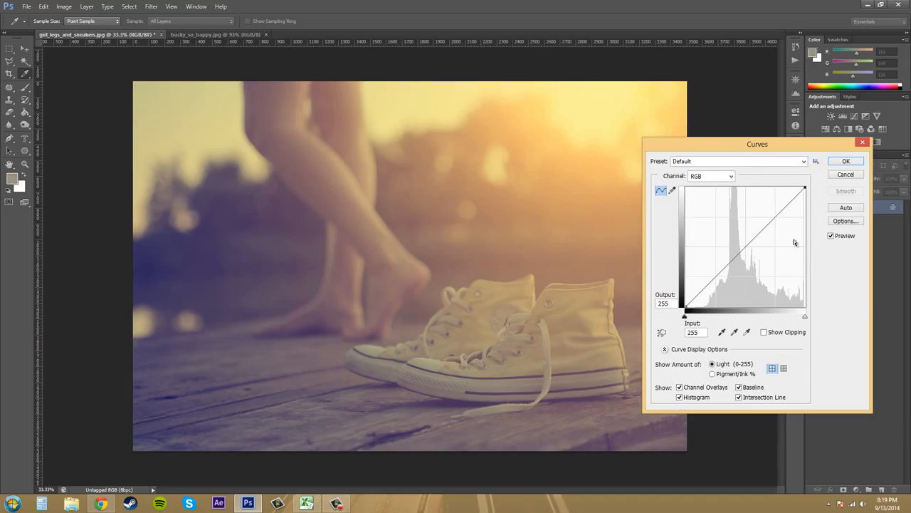
{"action": "left_click", "coordinate": [772, 225]}
{"action": "left_click_drag", "start_coordinate": [773, 225], "coordinate": [784, 240]}
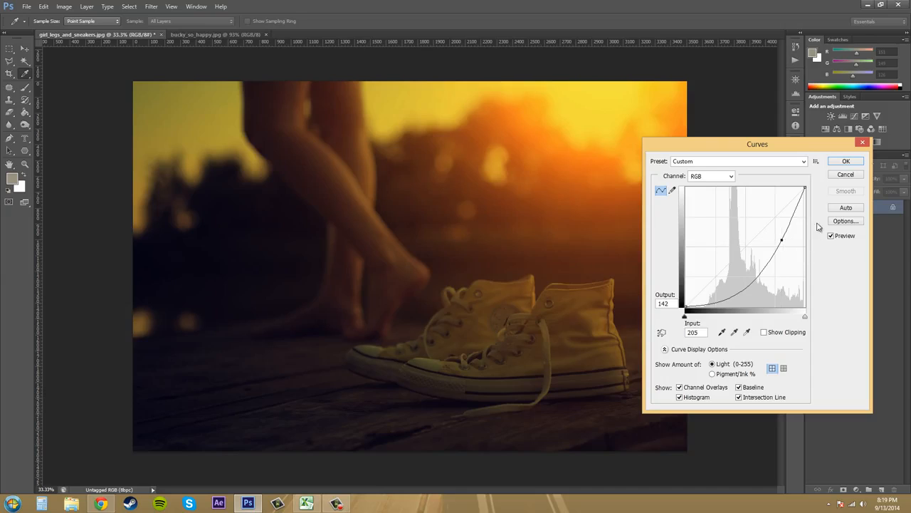
Step: Start saving the custom curve as a preset, cancel the save, and restore the Default preset
{"action": "left_click", "coordinate": [816, 161]}
{"action": "left_click", "coordinate": [840, 172]}
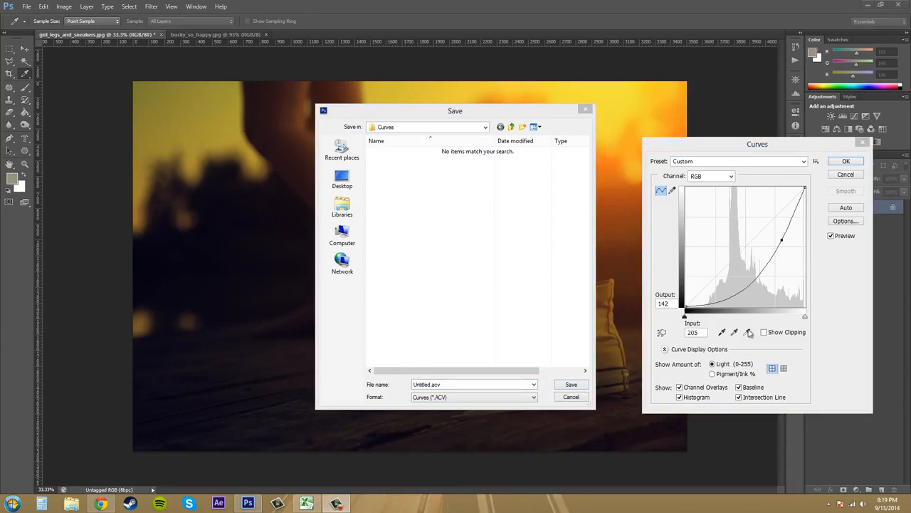
{"action": "left_click", "coordinate": [439, 384]}
{"action": "double_click", "coordinate": [439, 385]}
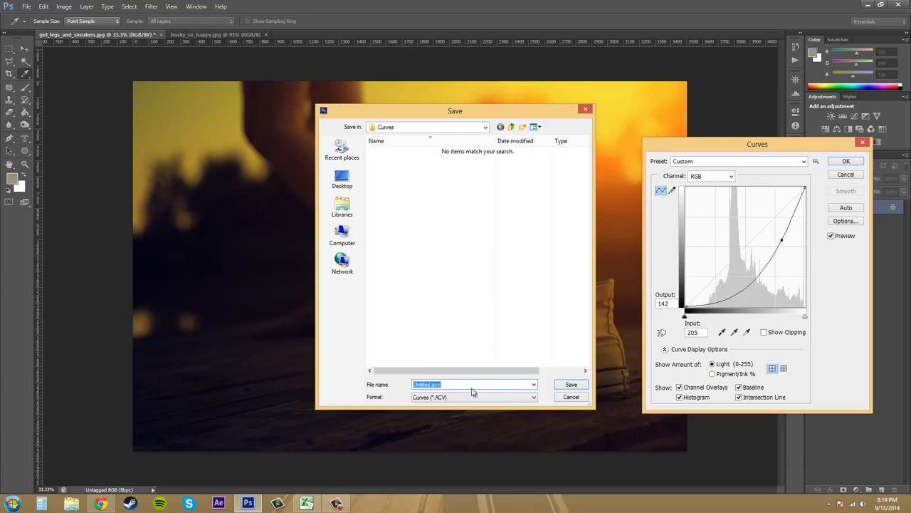
{"action": "left_click", "coordinate": [429, 385]}
{"action": "left_click", "coordinate": [572, 397]}
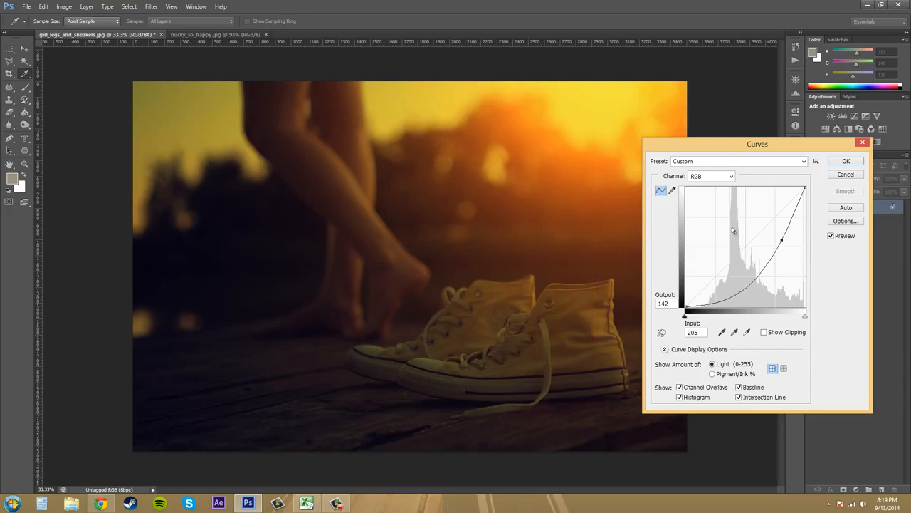
{"action": "left_click", "coordinate": [754, 162]}
{"action": "left_click", "coordinate": [723, 174]}
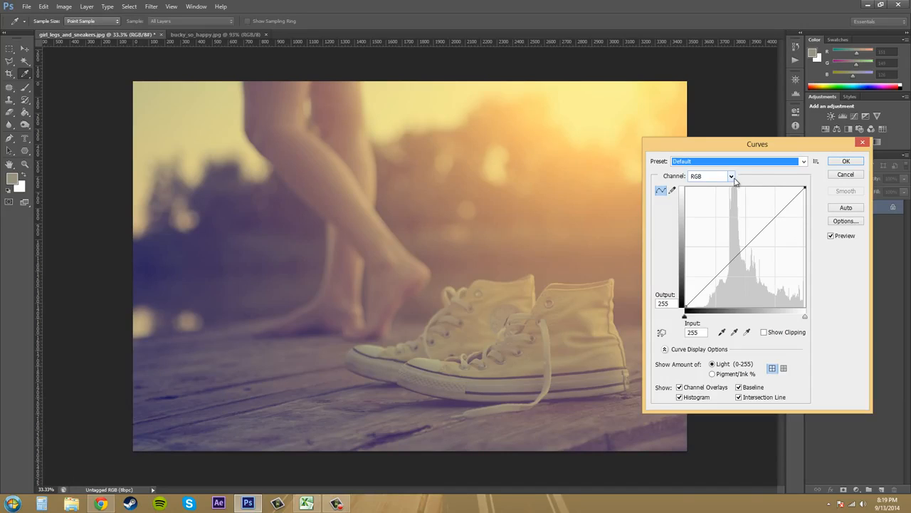
Step: Look at the separate Red and Green channel curves, ending on the Green channel
{"action": "left_click", "coordinate": [732, 176]}
{"action": "left_click", "coordinate": [721, 185]}
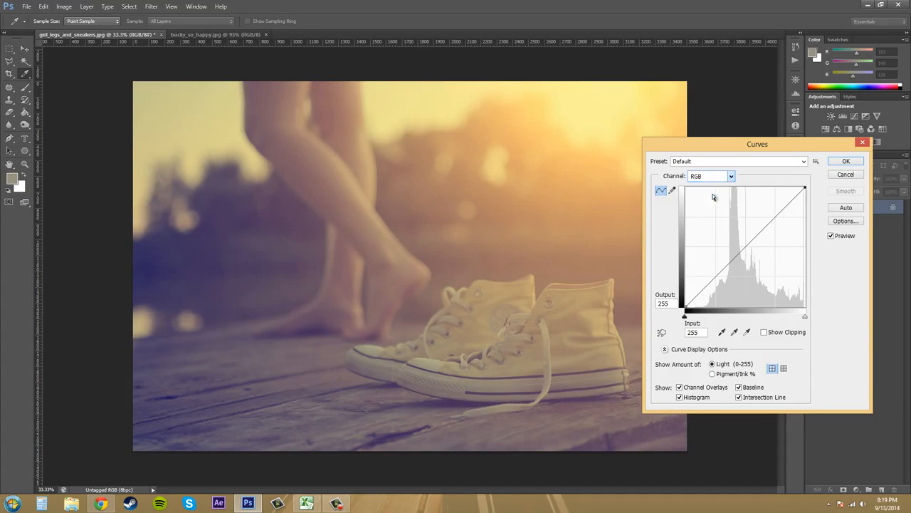
{"action": "key", "text": "Down"}
{"action": "left_click", "coordinate": [732, 176]}
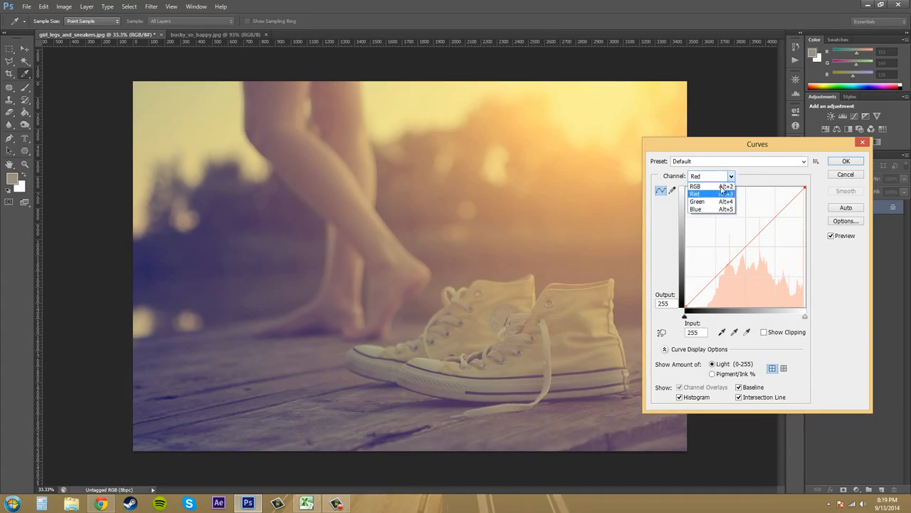
{"action": "left_click", "coordinate": [713, 202]}
{"action": "left_click", "coordinate": [732, 178]}
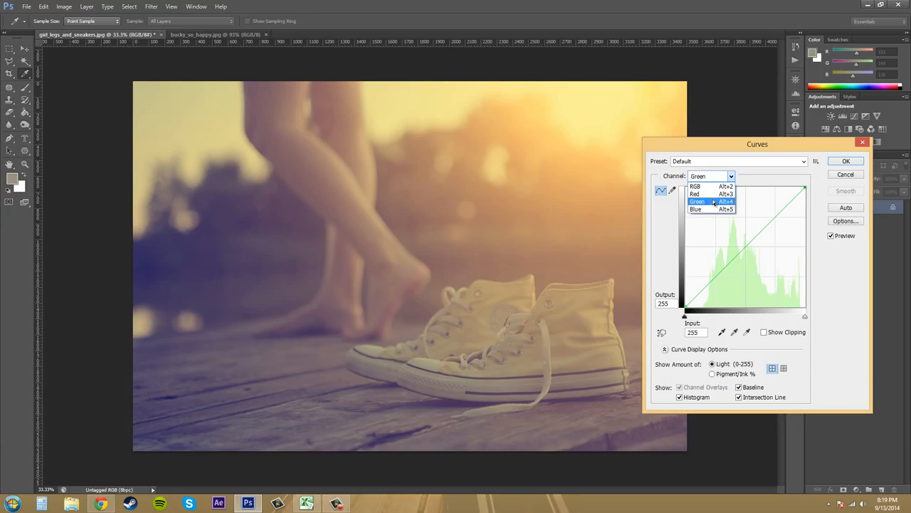
{"action": "left_click", "coordinate": [713, 202]}
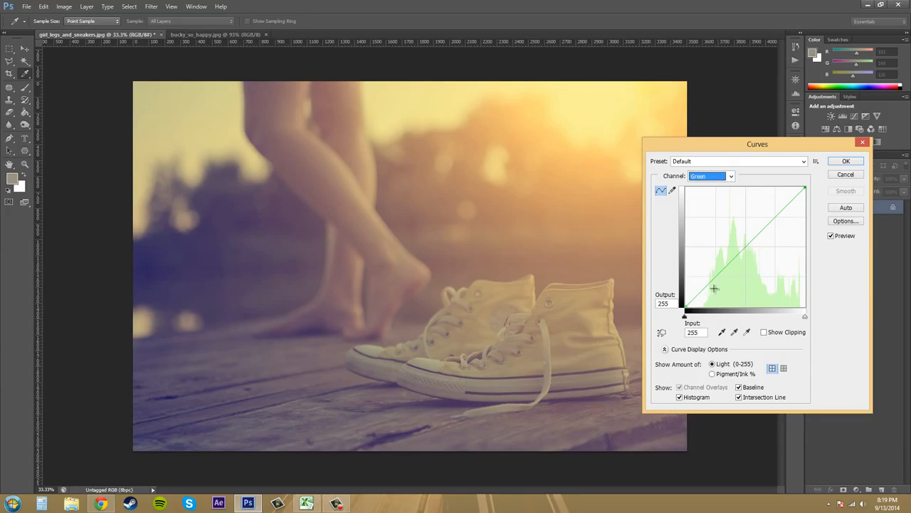
Step: Raise the Green curve's highlights to input 211, output 232, and reset to the RGB channel with the Default preset
{"action": "left_click", "coordinate": [791, 205]}
{"action": "left_click_drag", "start_coordinate": [791, 204], "coordinate": [784, 198]}
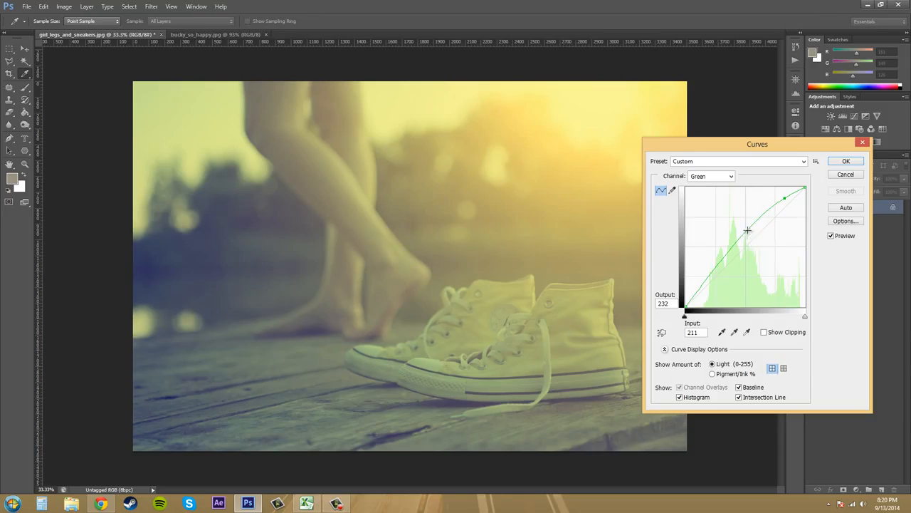
{"action": "left_click", "coordinate": [731, 177]}
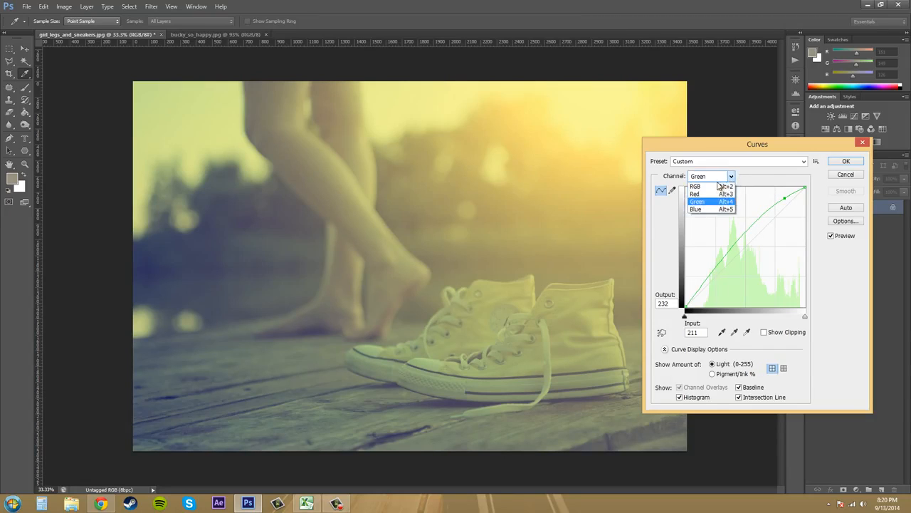
{"action": "left_click", "coordinate": [731, 180]}
{"action": "left_click", "coordinate": [755, 162]}
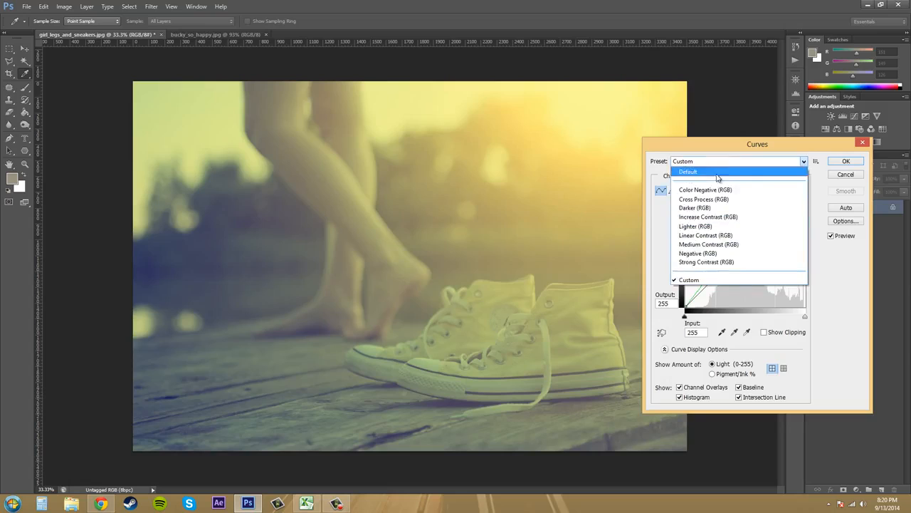
{"action": "left_click", "coordinate": [720, 178]}
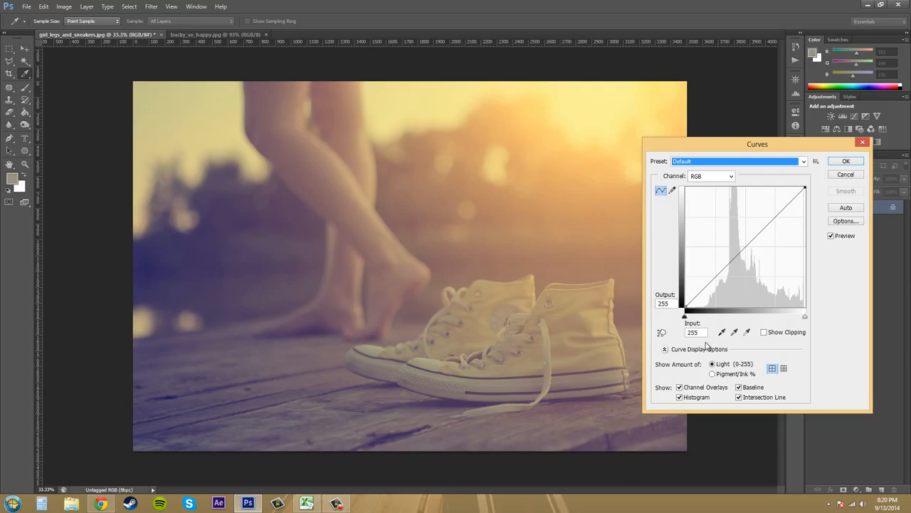
Step: Turn on on-image adjustment and shape the RGB curve with a midtone point at input 124, output 127 and a highlight point at 219, 219
{"action": "left_click", "coordinate": [722, 332]}
{"action": "left_click", "coordinate": [737, 333]}
{"action": "left_click", "coordinate": [738, 333]}
{"action": "left_click", "coordinate": [662, 334]}
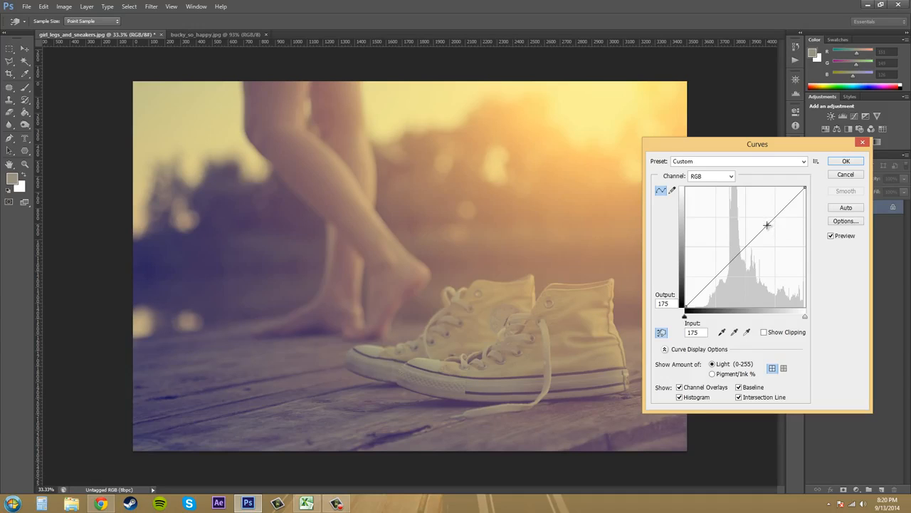
{"action": "left_click_drag", "start_coordinate": [767, 225], "coordinate": [743, 246]}
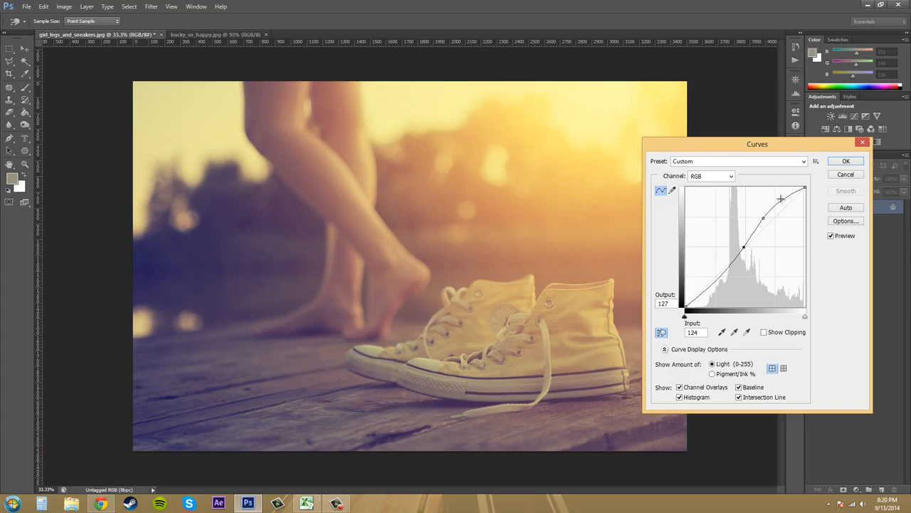
{"action": "left_click_drag", "start_coordinate": [784, 199], "coordinate": [787, 205]}
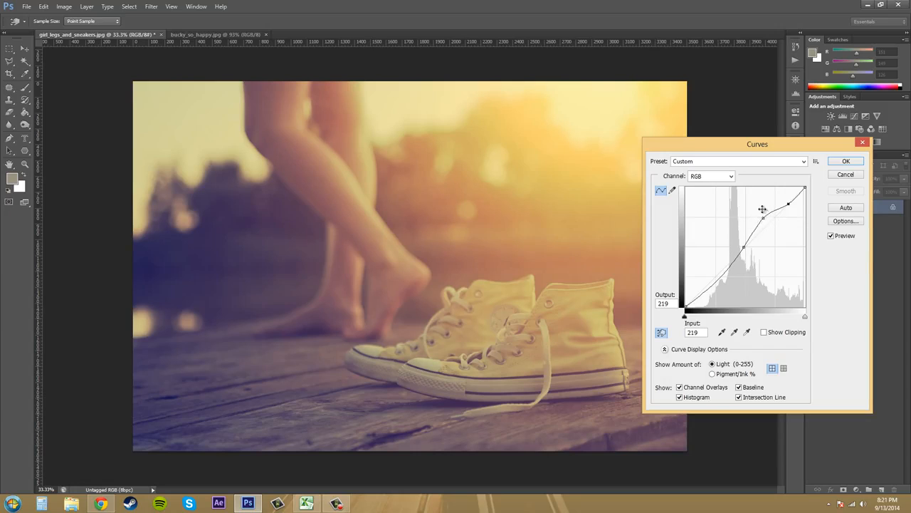
Step: Push the upper-midtone curve point up to input 148, output 202, and pull it back down below the baseline
{"action": "left_click_drag", "start_coordinate": [762, 216], "coordinate": [755, 211]}
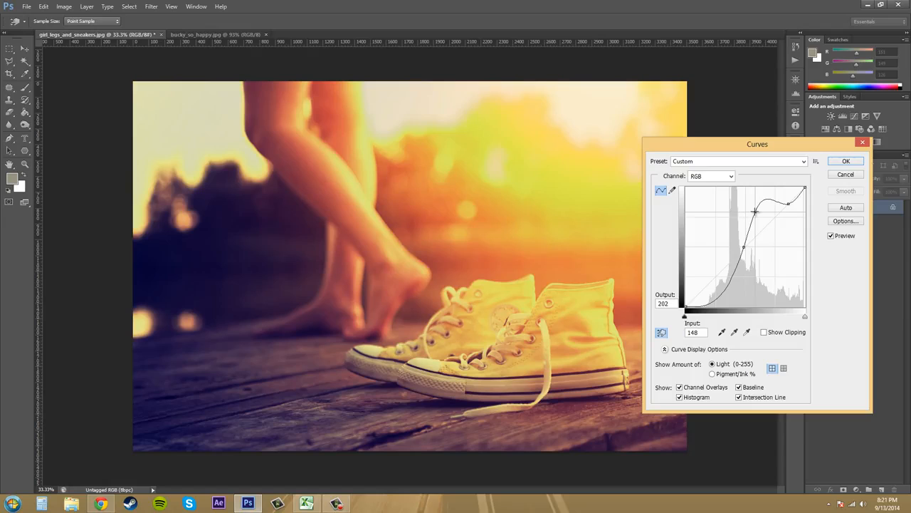
{"action": "left_click_drag", "start_coordinate": [754, 210], "coordinate": [769, 234]}
{"action": "left_click", "coordinate": [756, 243]}
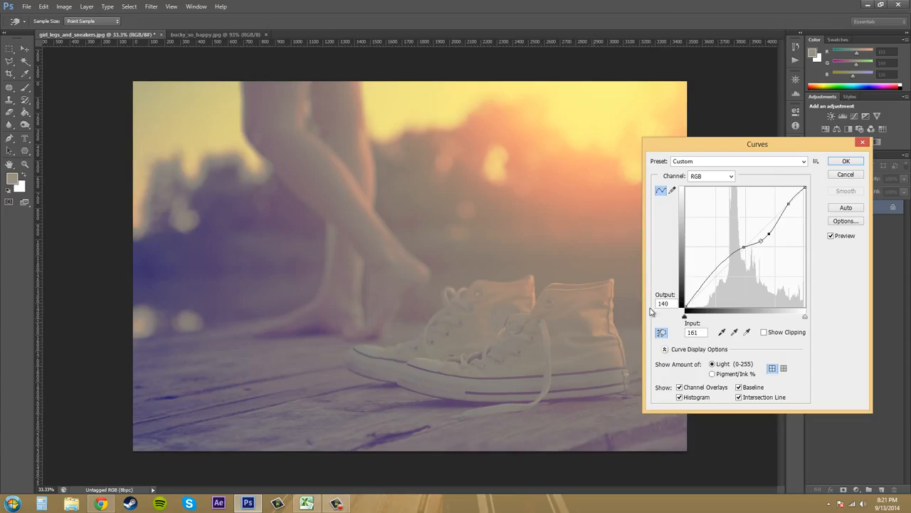
Step: Reset the curve with the Default preset and turn off on-image adjustment
{"action": "left_click", "coordinate": [659, 334]}
{"action": "left_click", "coordinate": [734, 165]}
{"action": "left_click", "coordinate": [734, 172]}
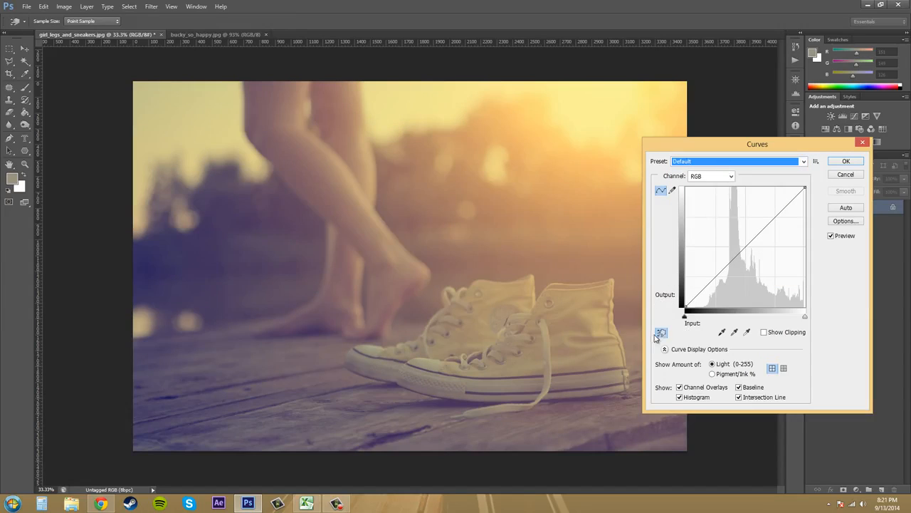
{"action": "left_click", "coordinate": [661, 334]}
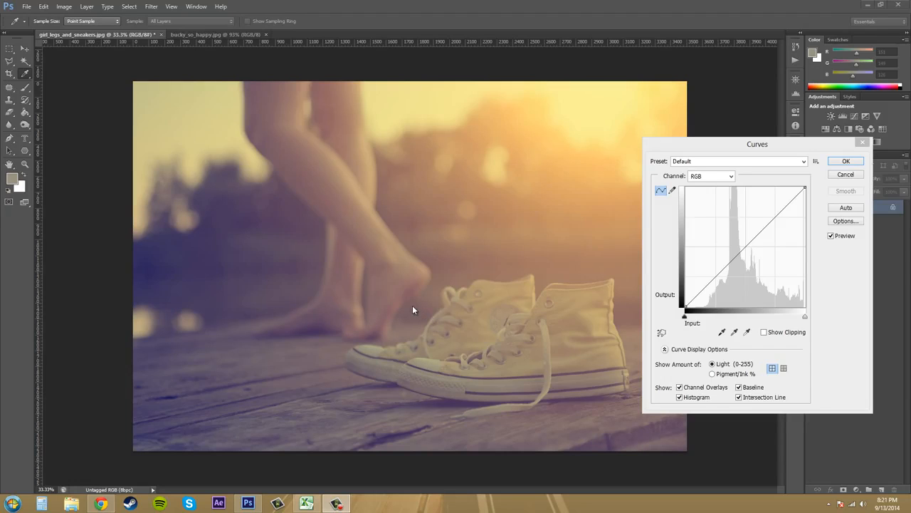
Step: Try the Auto correction on the curve and restore the Default preset
{"action": "left_click", "coordinate": [843, 208]}
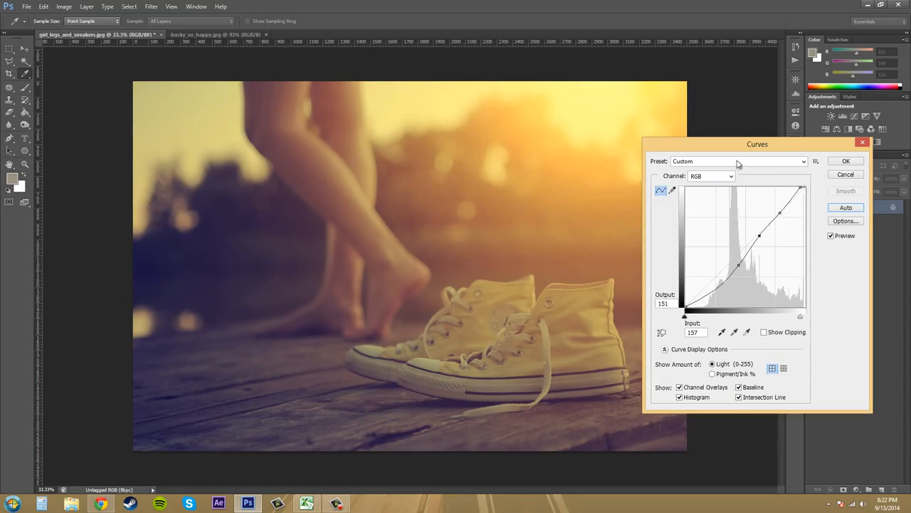
{"action": "left_click_drag", "start_coordinate": [755, 146], "coordinate": [772, 101]}
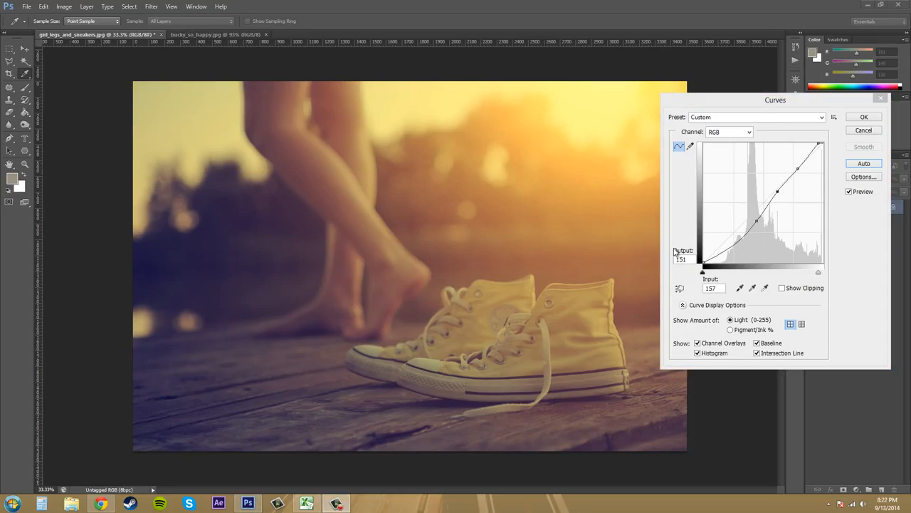
{"action": "left_click", "coordinate": [766, 118]}
{"action": "left_click", "coordinate": [752, 120]}
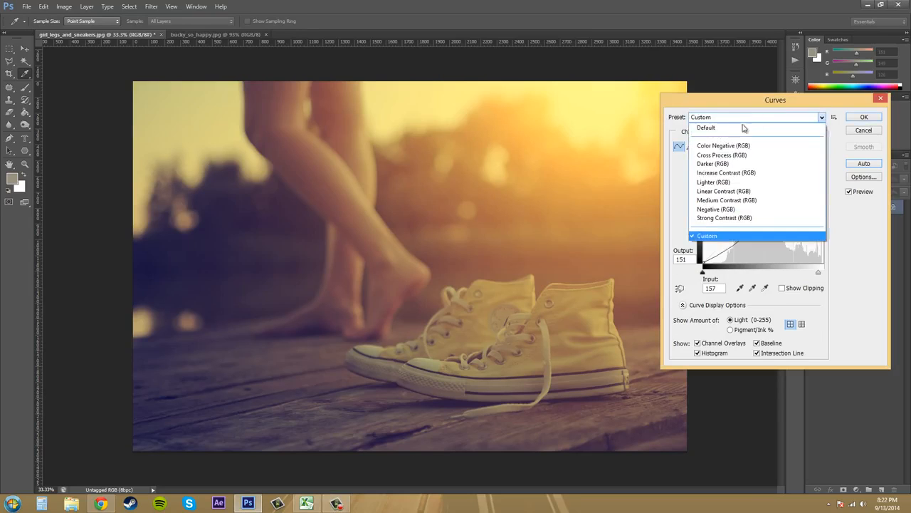
{"action": "left_click", "coordinate": [744, 127]}
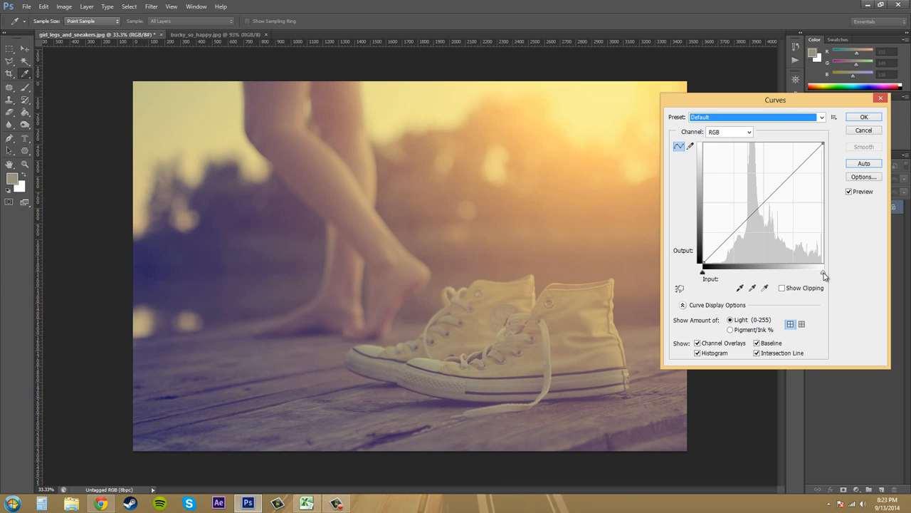
Step: Move the white point slider in to input 151 and back to 255, and try shifting the curve's black and white end points
{"action": "left_click_drag", "start_coordinate": [824, 273], "coordinate": [795, 276]}
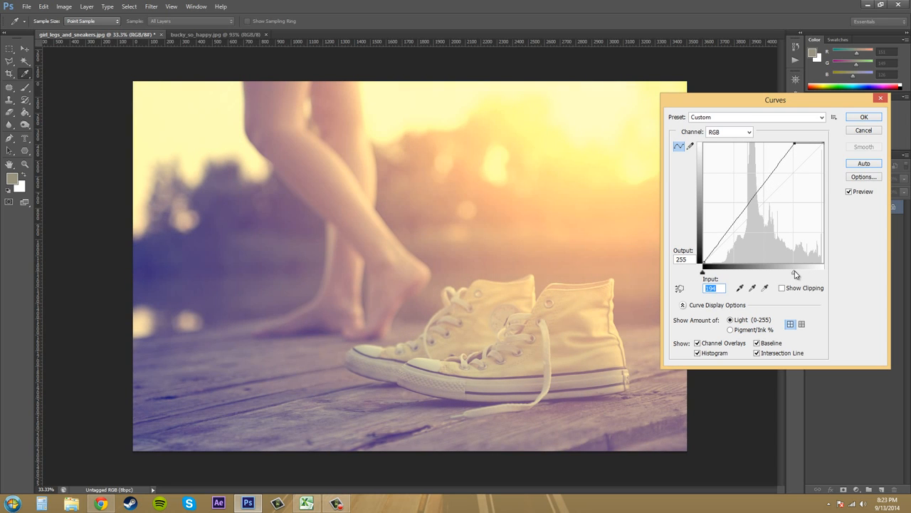
{"action": "left_click_drag", "start_coordinate": [795, 274], "coordinate": [775, 282]}
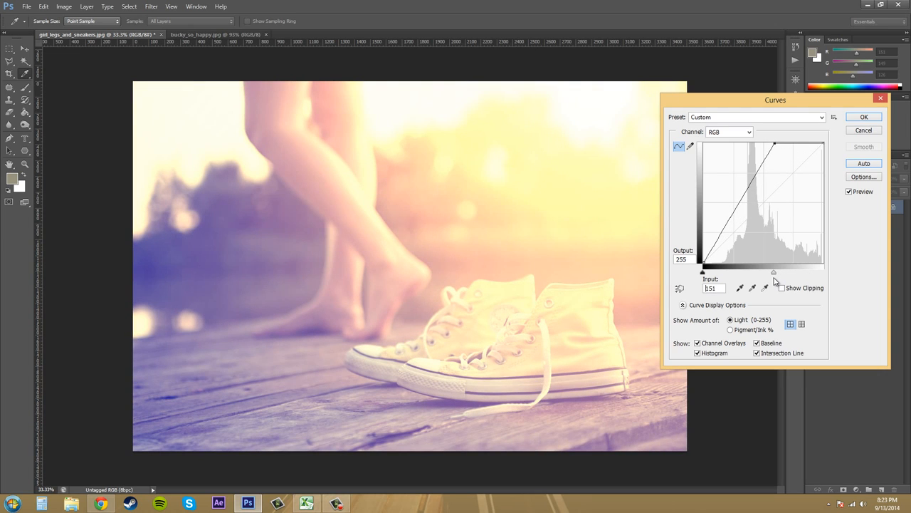
{"action": "left_click_drag", "start_coordinate": [775, 282], "coordinate": [875, 282]}
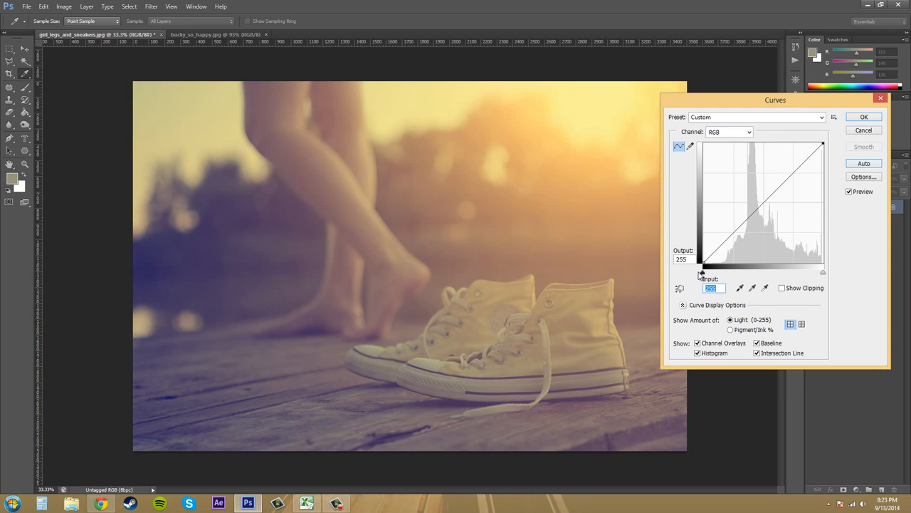
{"action": "mouse_move", "coordinate": [702, 274]}
{"action": "left_mouse_down"}
{"action": "mouse_move", "coordinate": [744, 279]}
{"action": "mouse_move", "coordinate": [704, 271]}
{"action": "mouse_move", "coordinate": [779, 239]}
{"action": "mouse_move", "coordinate": [778, 204]}
{"action": "mouse_move", "coordinate": [748, 264]}
{"action": "mouse_move", "coordinate": [705, 266]}
{"action": "mouse_move", "coordinate": [697, 217]}
{"action": "mouse_move", "coordinate": [702, 263]}
{"action": "left_mouse_up"}
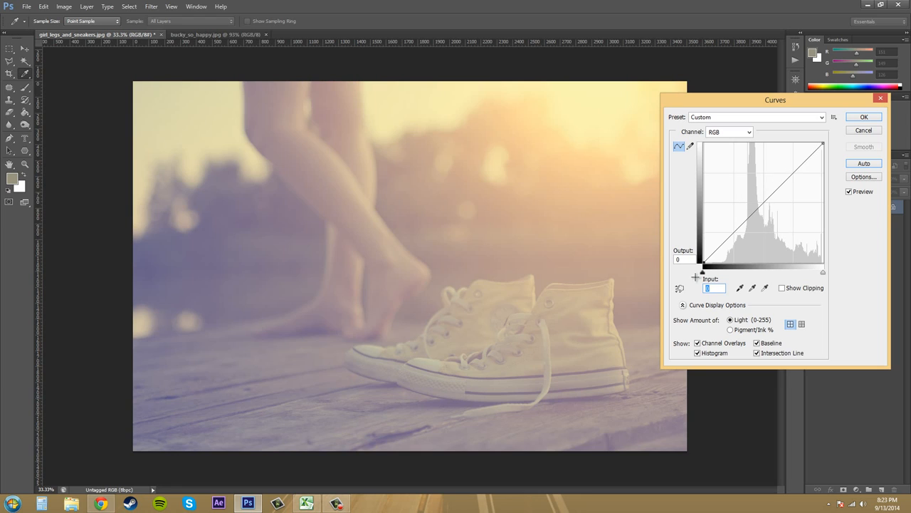
{"action": "mouse_move", "coordinate": [823, 143]}
{"action": "left_mouse_down"}
{"action": "mouse_move", "coordinate": [826, 208]}
{"action": "mouse_move", "coordinate": [823, 144]}
{"action": "left_mouse_up"}
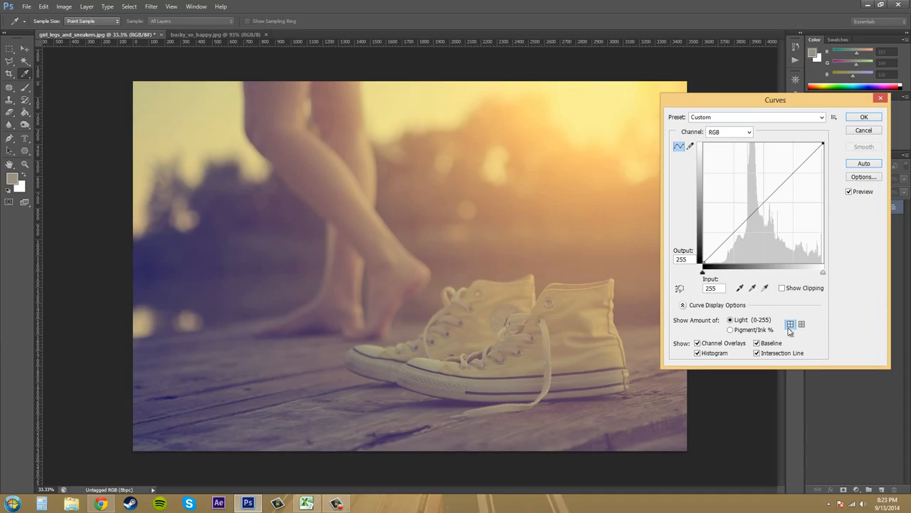
Step: Switch the RGB curve from point editing to freehand drawing with the pencil
{"action": "key", "text": "F10"}
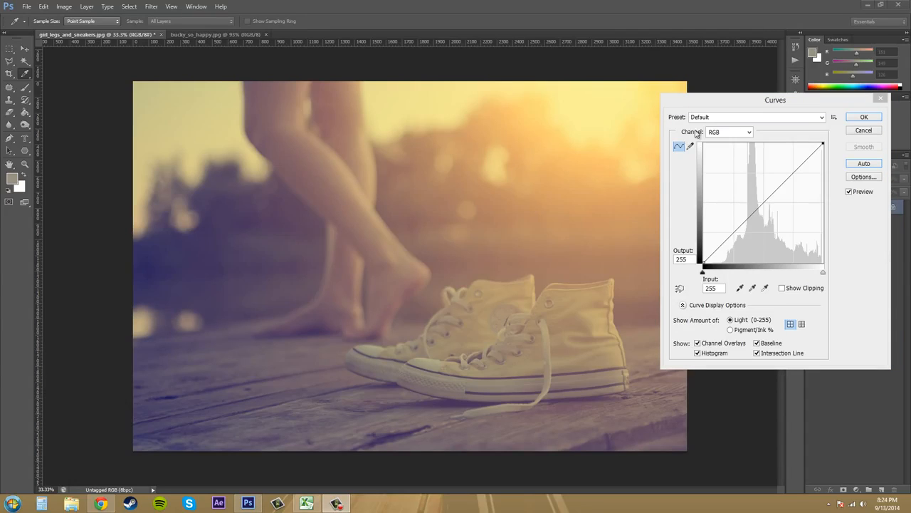
{"action": "left_click", "coordinate": [721, 108]}
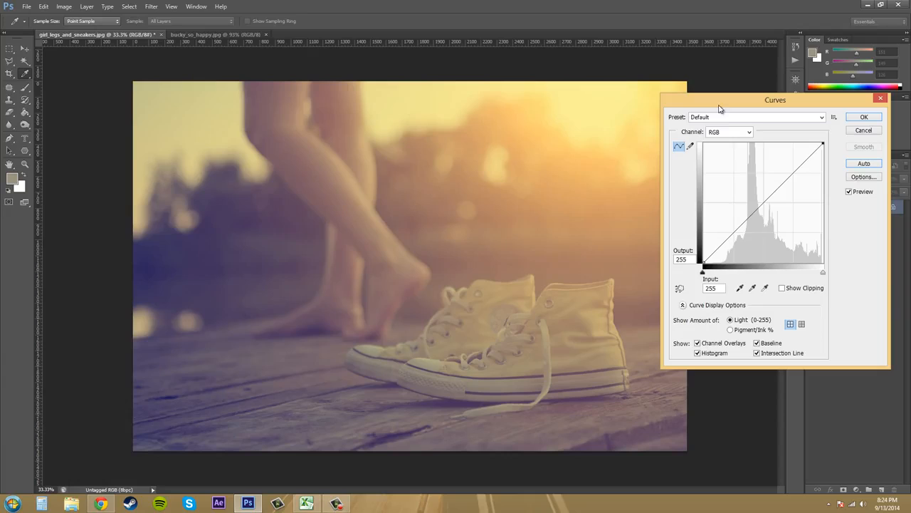
{"action": "left_click", "coordinate": [691, 147]}
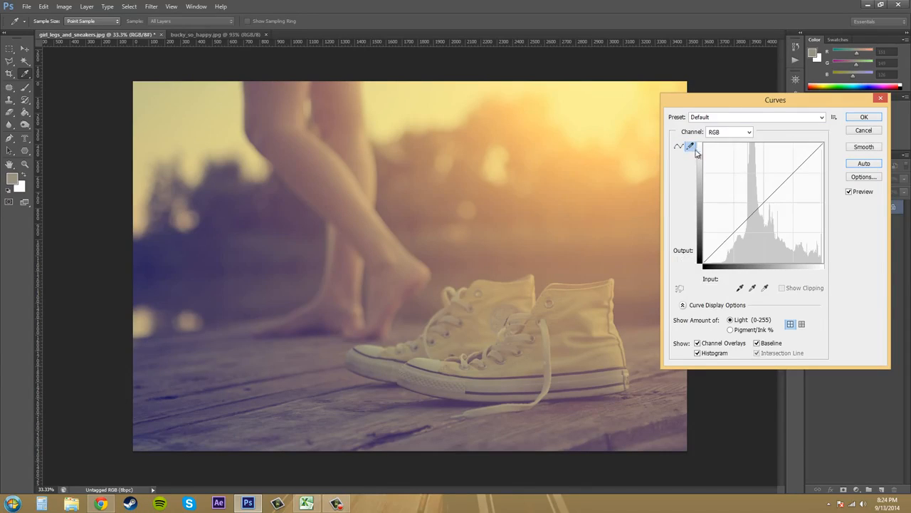
Step: Draw a freehand S-shaped RGB curve from the shadows to the highlights and restore the Default preset
{"action": "left_click", "coordinate": [707, 258]}
{"action": "mouse_move", "coordinate": [712, 255]}
{"action": "left_mouse_down"}
{"action": "mouse_move", "coordinate": [756, 218]}
{"action": "mouse_move", "coordinate": [806, 149]}
{"action": "mouse_move", "coordinate": [829, 138]}
{"action": "left_mouse_up"}
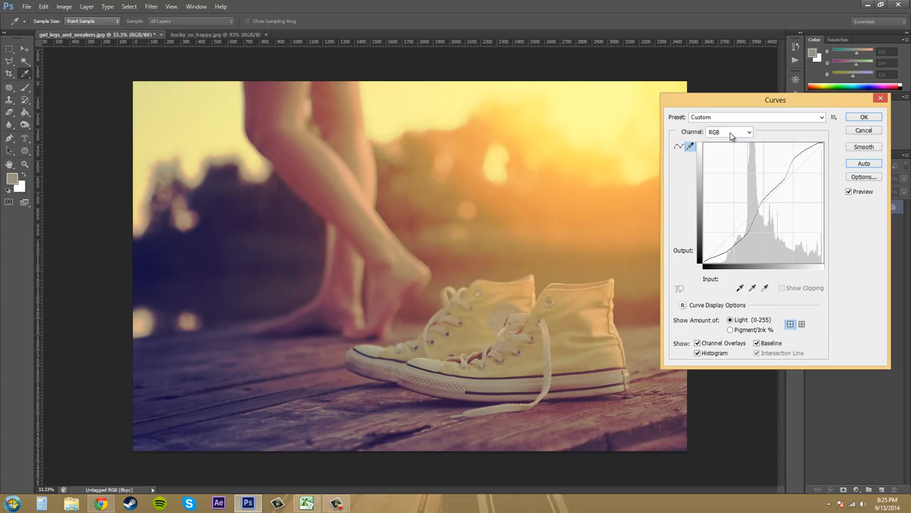
{"action": "left_click", "coordinate": [690, 148]}
{"action": "left_click", "coordinate": [725, 117]}
{"action": "left_click", "coordinate": [712, 128]}
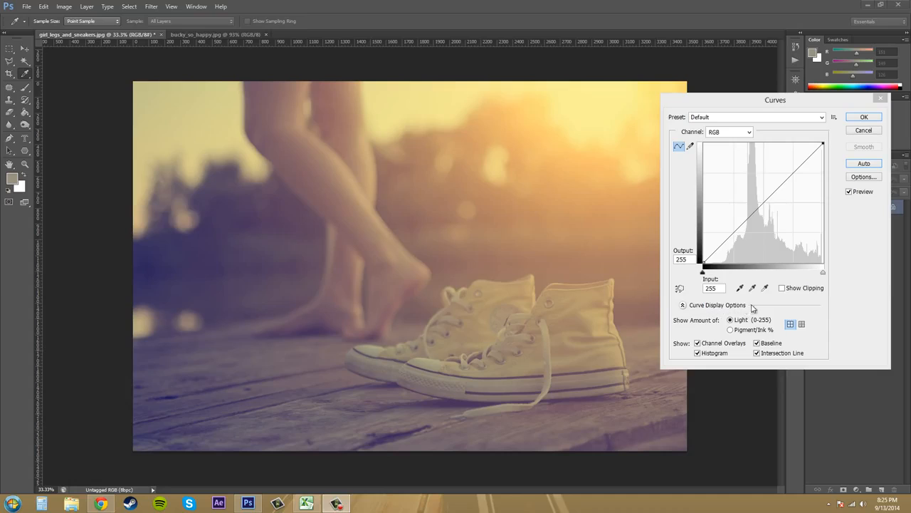
Step: Try the Pigment/Ink % display and the finer grid in the curve display options, returning to Light (0-255) and the coarse grid
{"action": "left_click", "coordinate": [685, 306]}
{"action": "left_click", "coordinate": [684, 306]}
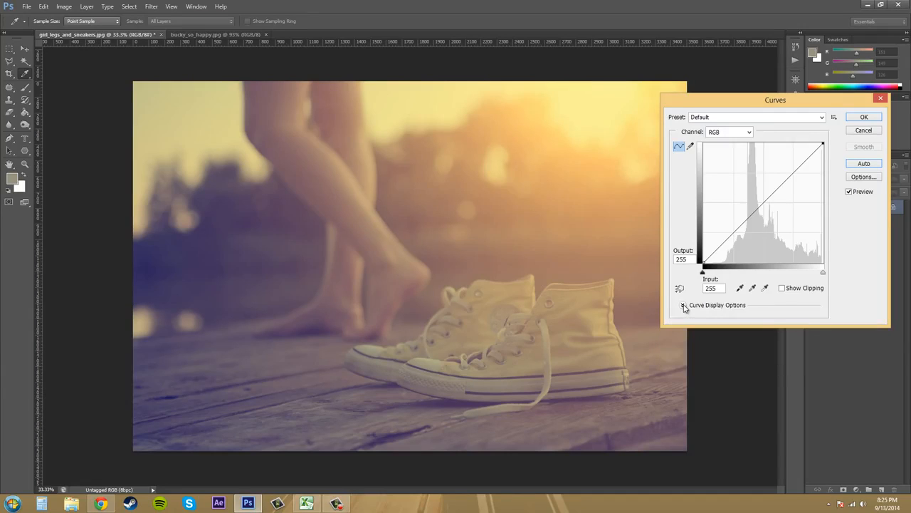
{"action": "left_click", "coordinate": [684, 306]}
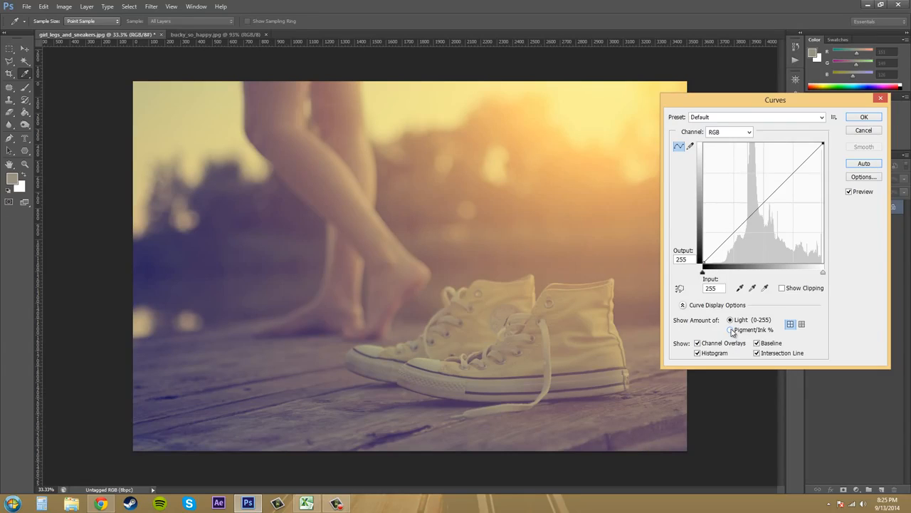
{"action": "left_click", "coordinate": [732, 333]}
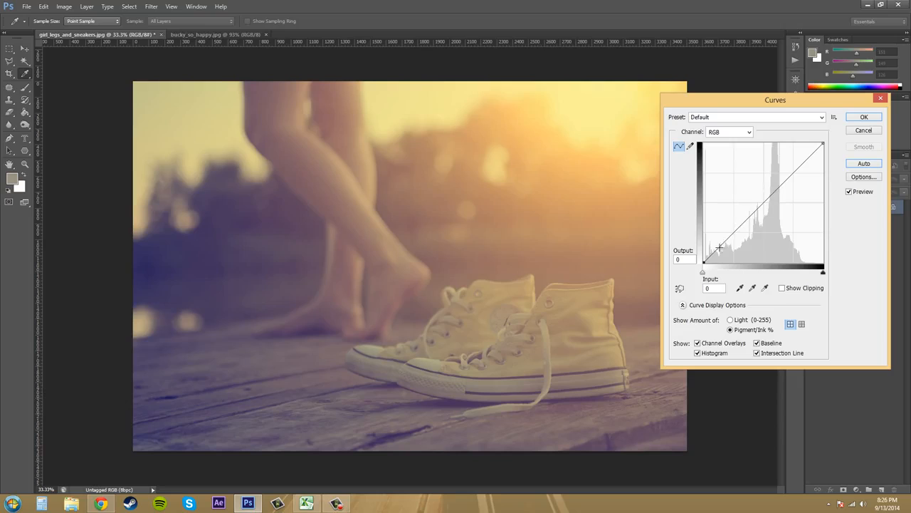
{"action": "left_click", "coordinate": [730, 320]}
{"action": "left_click", "coordinate": [731, 330]}
{"action": "left_click", "coordinate": [730, 319]}
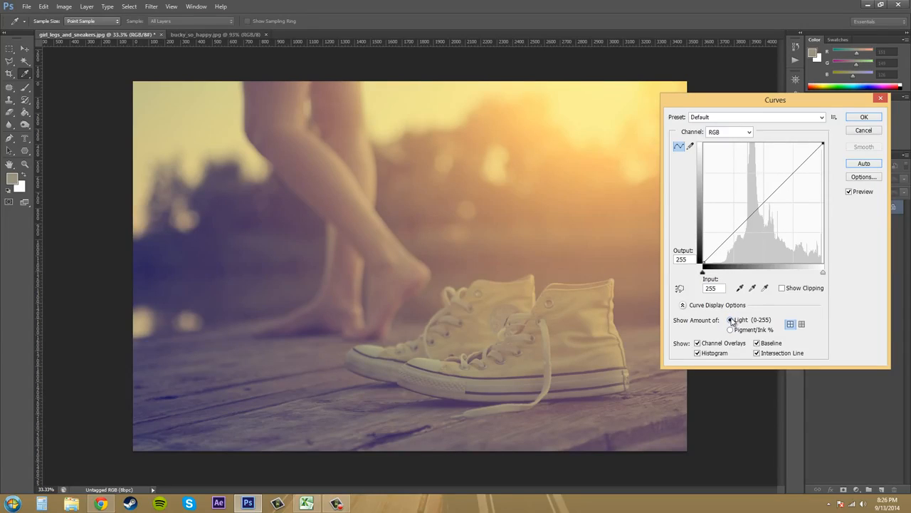
{"action": "left_click", "coordinate": [802, 325]}
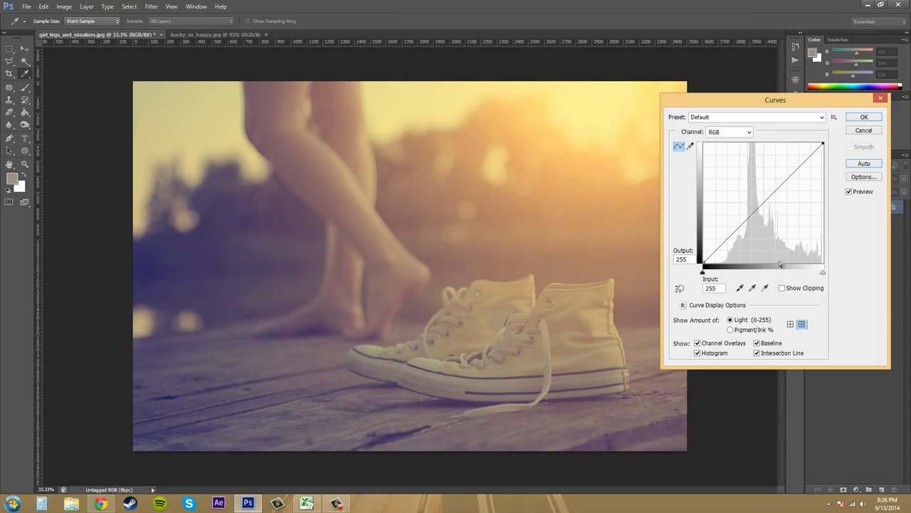
{"action": "left_click", "coordinate": [791, 324]}
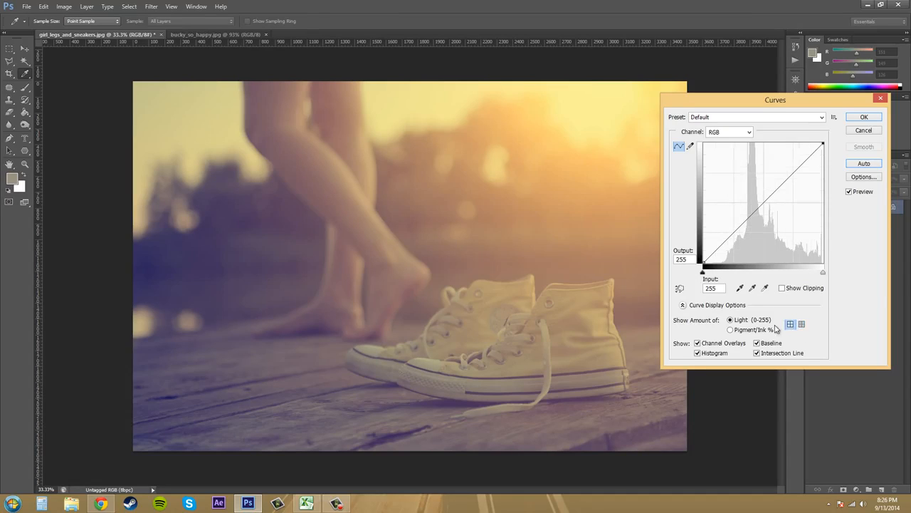
Step: Toggle the channel overlays, histogram and intersection line off and on again, and collapse the curve display options
{"action": "left_click", "coordinate": [698, 343]}
{"action": "left_click", "coordinate": [698, 353]}
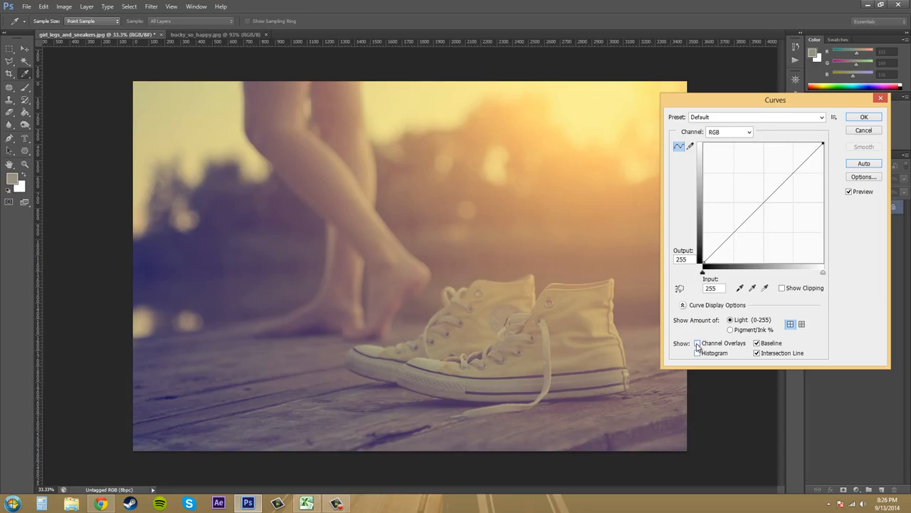
{"action": "left_click", "coordinate": [698, 343]}
{"action": "left_click", "coordinate": [698, 353]}
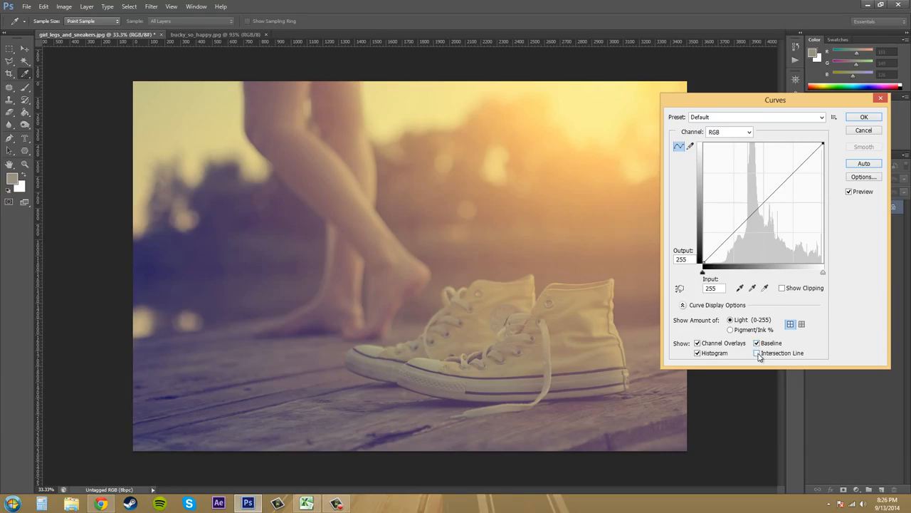
{"action": "left_click", "coordinate": [758, 354]}
{"action": "left_click", "coordinate": [683, 304]}
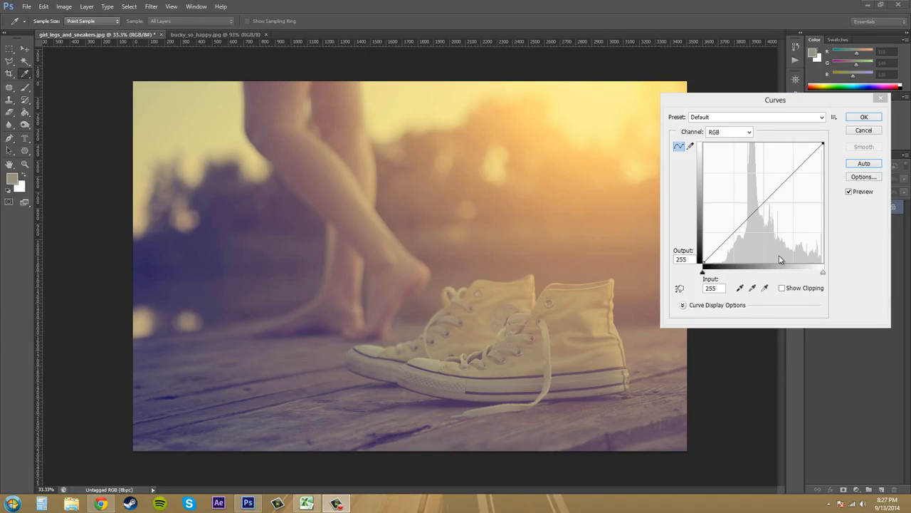
Step: Sample a black point from the dark blue background, preview its clipping, and restore the Default preset
{"action": "left_click", "coordinate": [741, 290]}
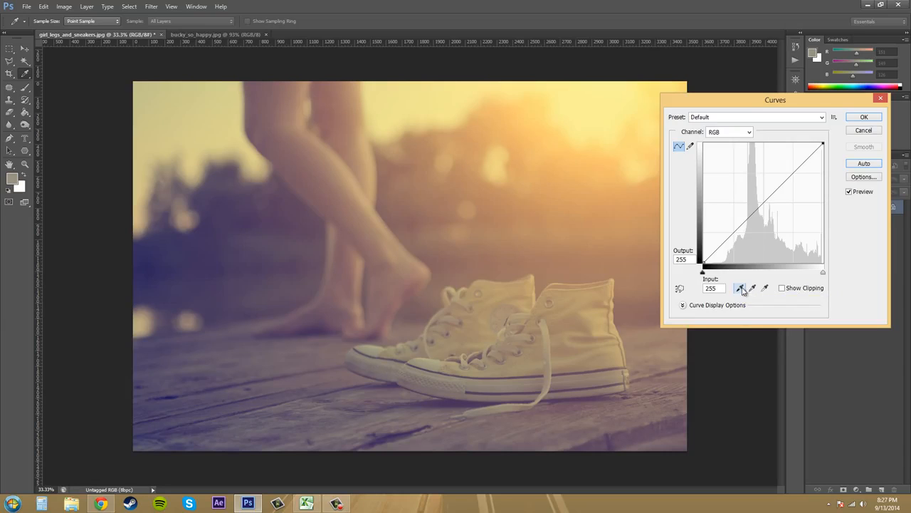
{"action": "left_click", "coordinate": [163, 251]}
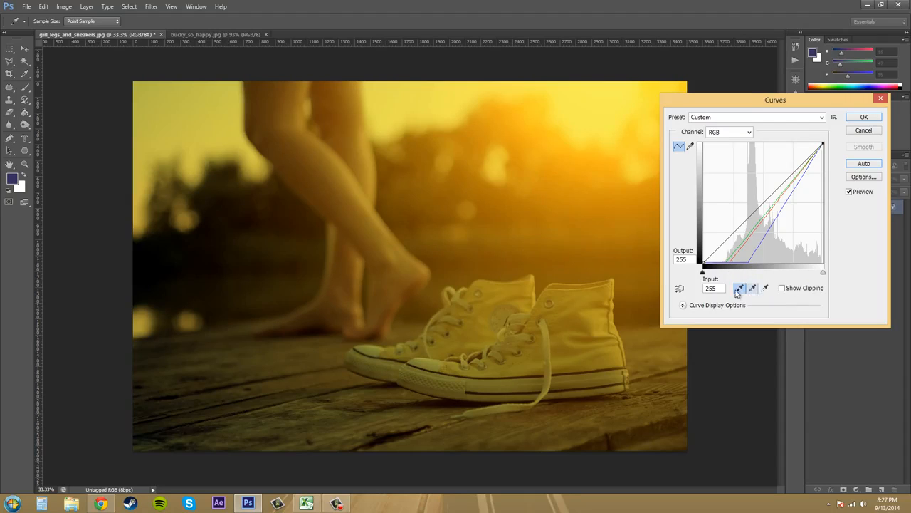
{"action": "left_click", "coordinate": [783, 289]}
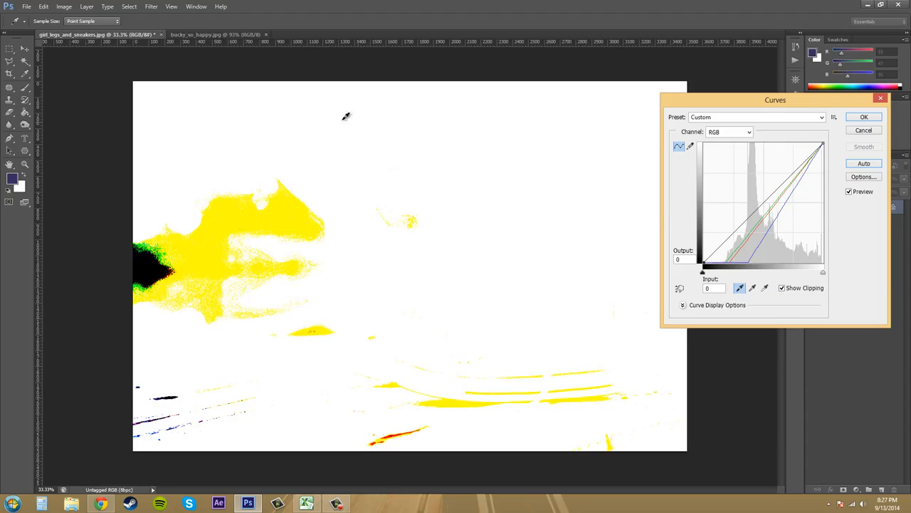
{"action": "left_click", "coordinate": [782, 289]}
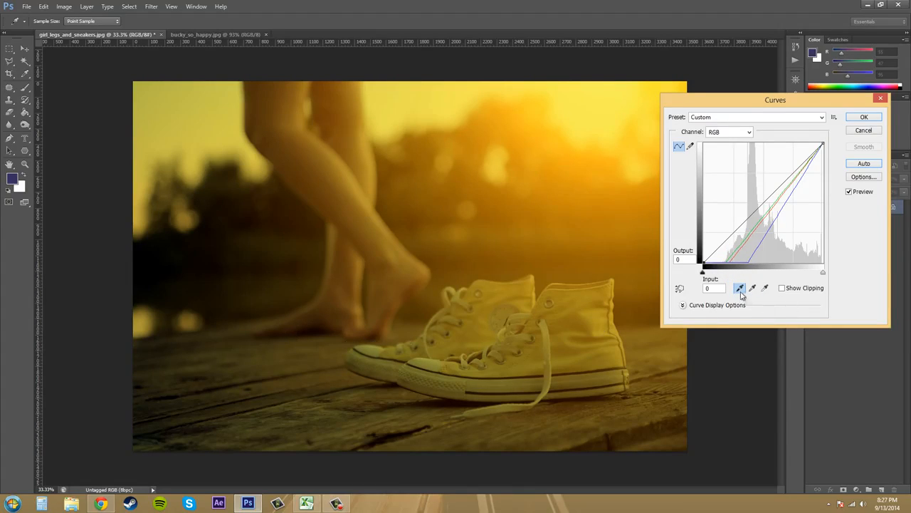
{"action": "left_click", "coordinate": [751, 116]}
{"action": "scroll", "coordinate": [726, 143], "scroll_direction": "up", "scroll_amount": 2}
{"action": "left_click", "coordinate": [725, 130]}
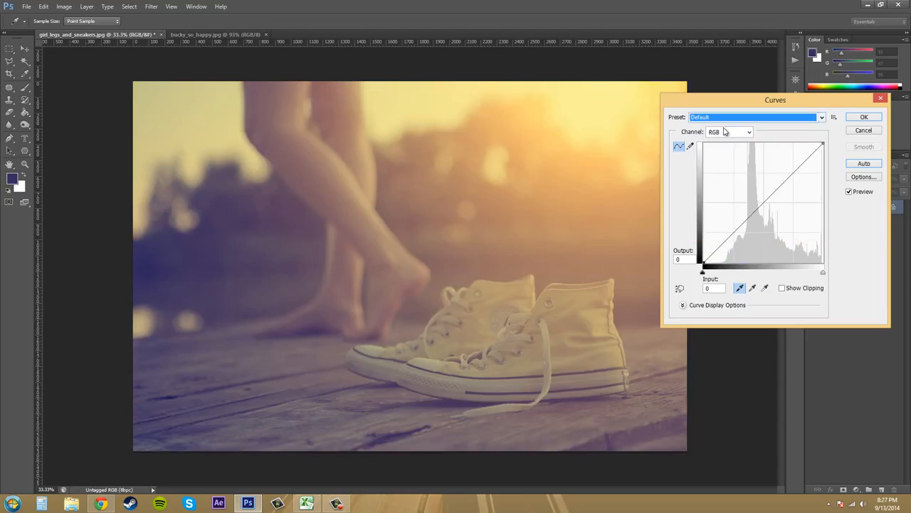
Step: Sample a white point from the side of the front sneaker and restore the Default preset
{"action": "left_click", "coordinate": [753, 289]}
{"action": "left_click", "coordinate": [765, 287]}
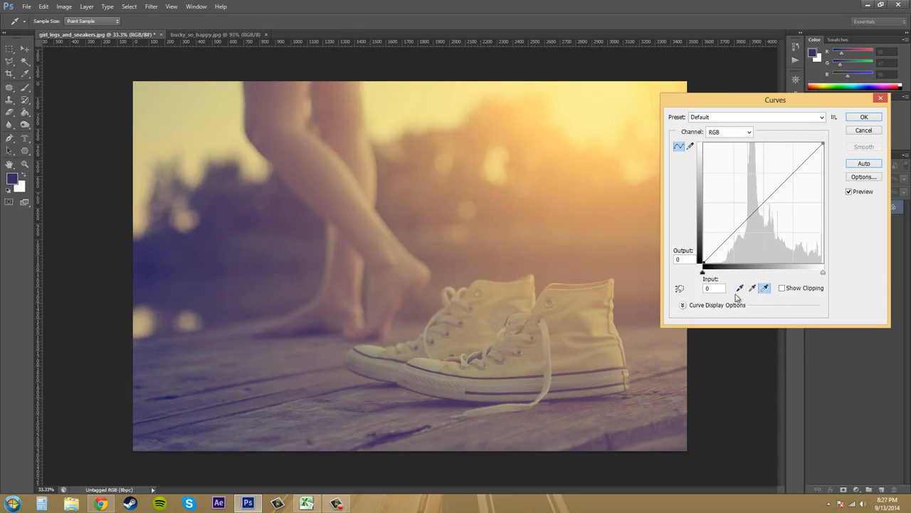
{"action": "left_click", "coordinate": [589, 378]}
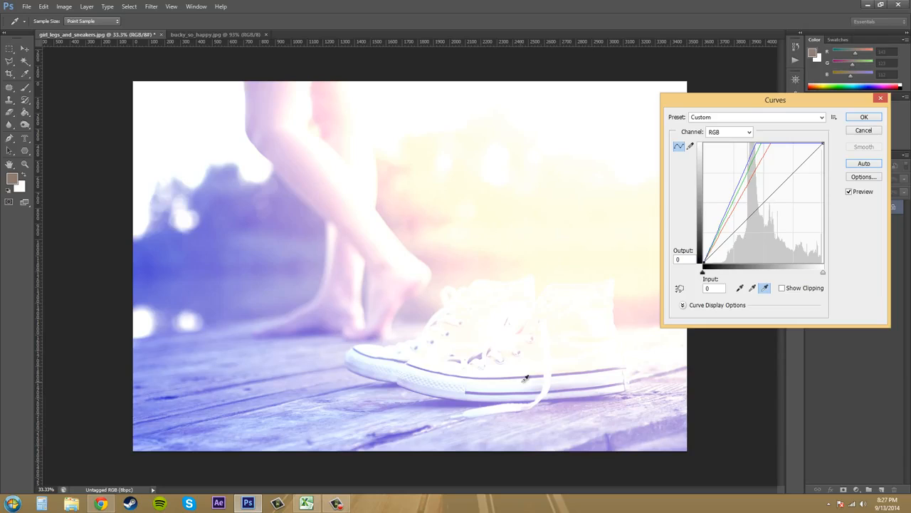
{"action": "left_click", "coordinate": [769, 118]}
{"action": "left_click", "coordinate": [740, 128]}
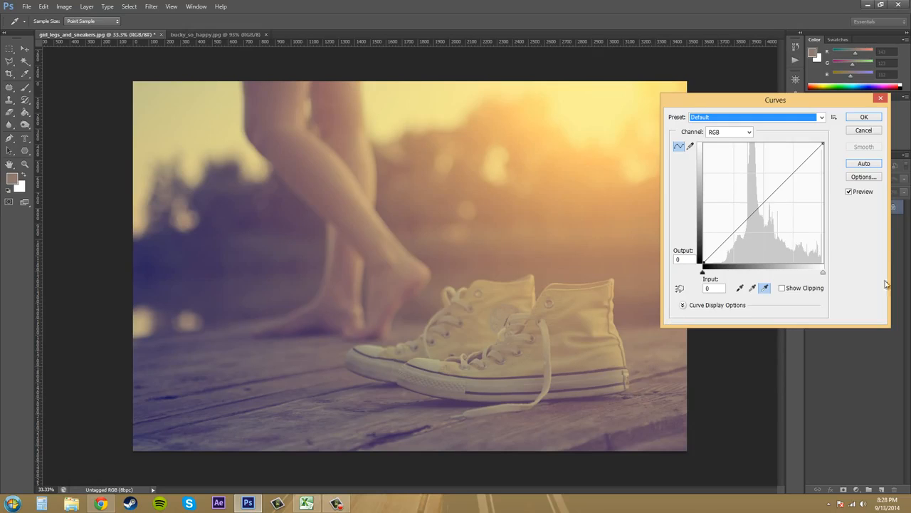
Step: Open the Auto Color Correction Options and cycle through the four algorithms, ending on Enhance Monochromatic Contrast
{"action": "left_click", "coordinate": [863, 177]}
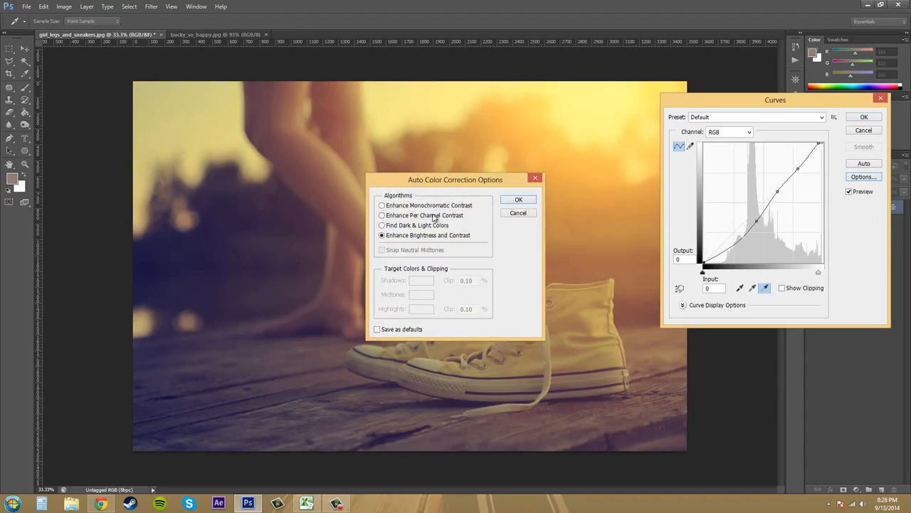
{"action": "left_click_drag", "start_coordinate": [456, 181], "coordinate": [541, 215]}
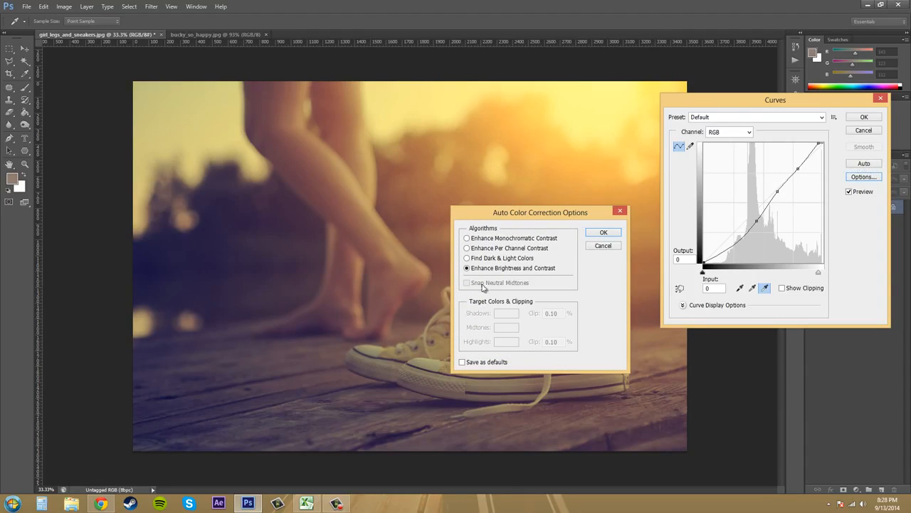
{"action": "left_click", "coordinate": [467, 239]}
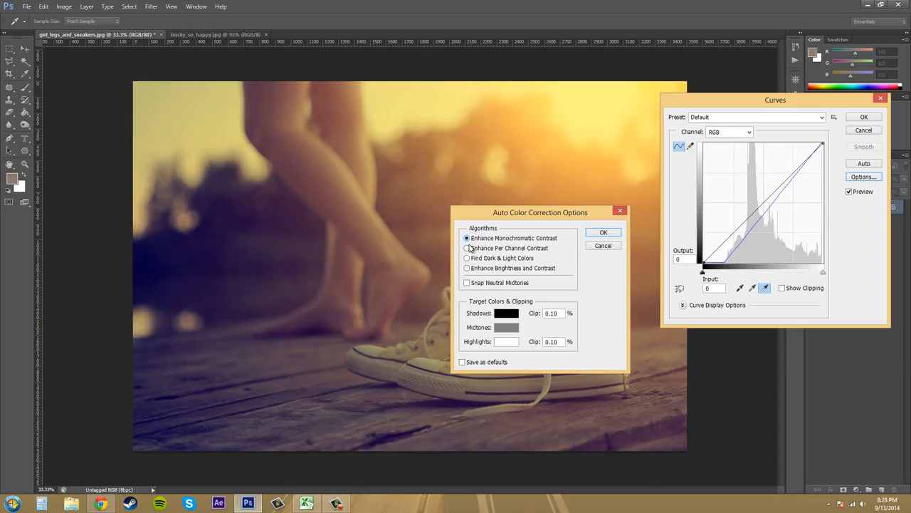
{"action": "left_click", "coordinate": [470, 247]}
{"action": "left_click", "coordinate": [468, 258]}
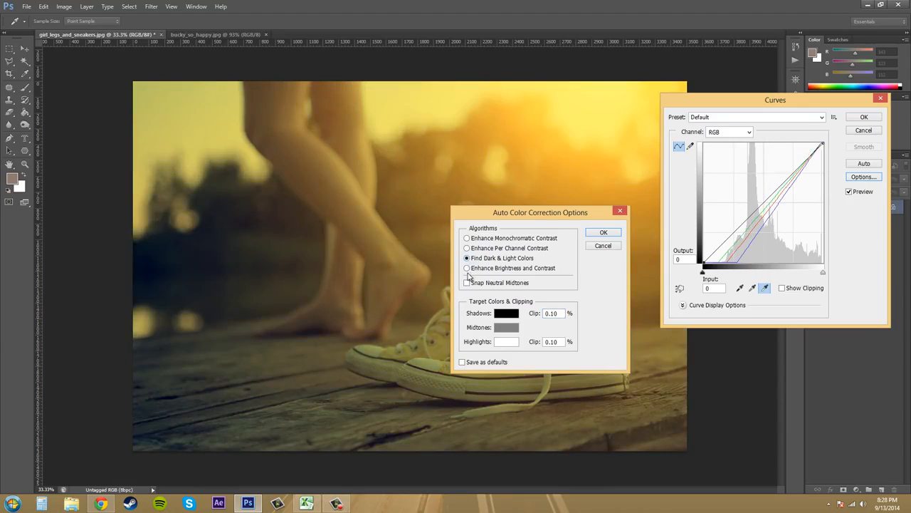
{"action": "left_click", "coordinate": [467, 268]}
{"action": "left_click", "coordinate": [467, 258]}
{"action": "left_click", "coordinate": [468, 248]}
{"action": "left_click", "coordinate": [468, 238]}
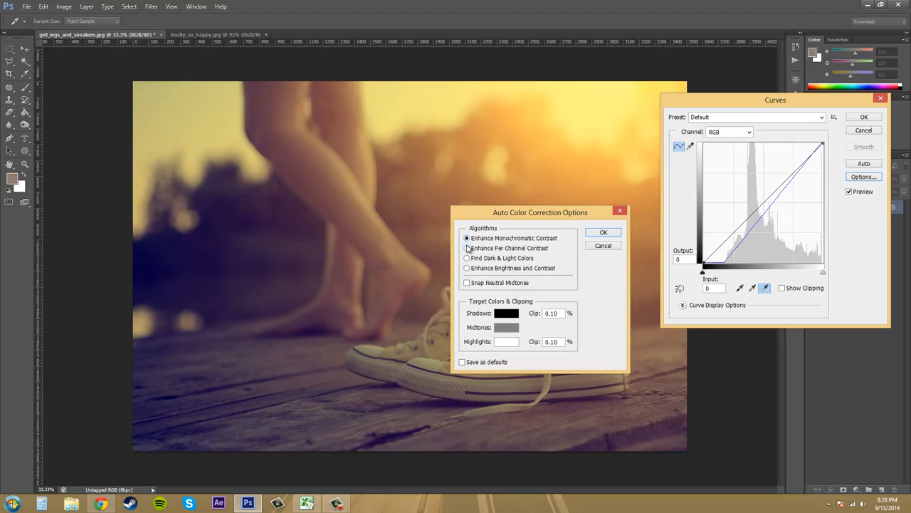
Step: Move the correction options clear of the photo and compare the remaining algorithms, ending on Find Dark & Light Colors
{"action": "left_click_drag", "start_coordinate": [536, 216], "coordinate": [762, 282]}
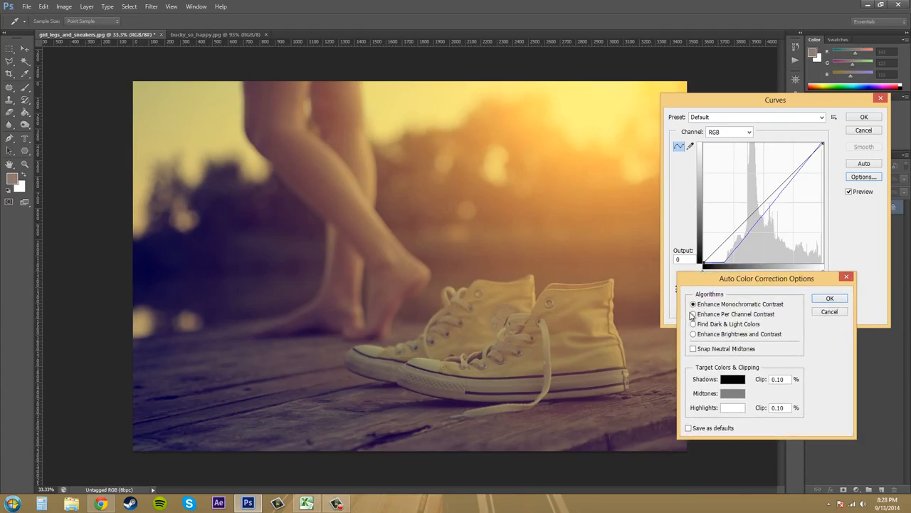
{"action": "left_click", "coordinate": [692, 315]}
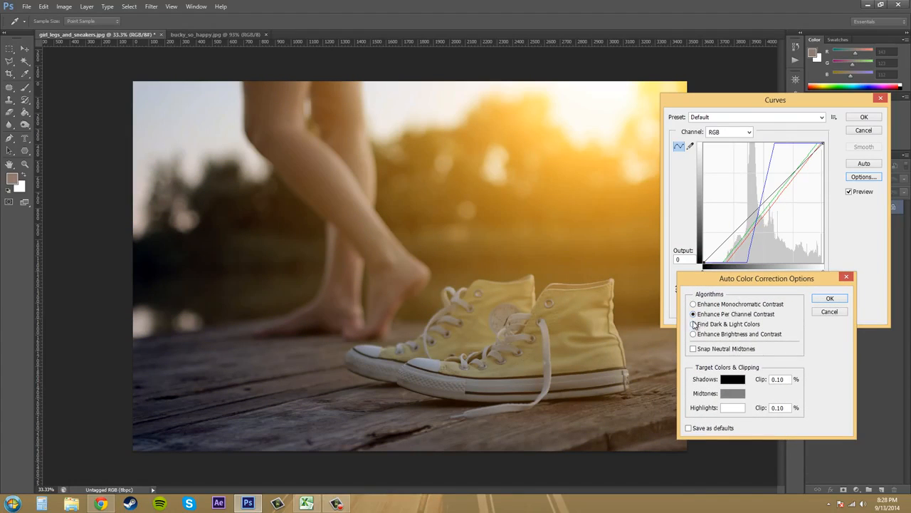
{"action": "left_click", "coordinate": [694, 324]}
{"action": "left_click", "coordinate": [695, 334]}
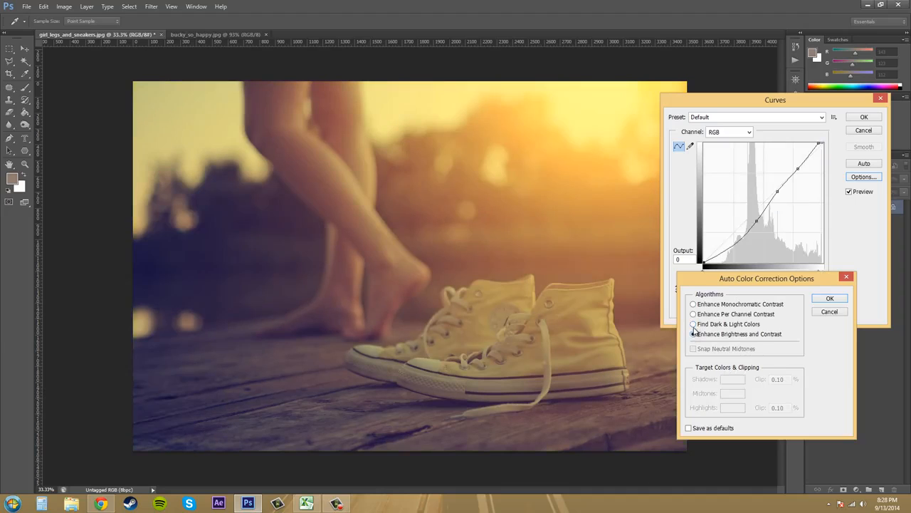
{"action": "left_click", "coordinate": [694, 324]}
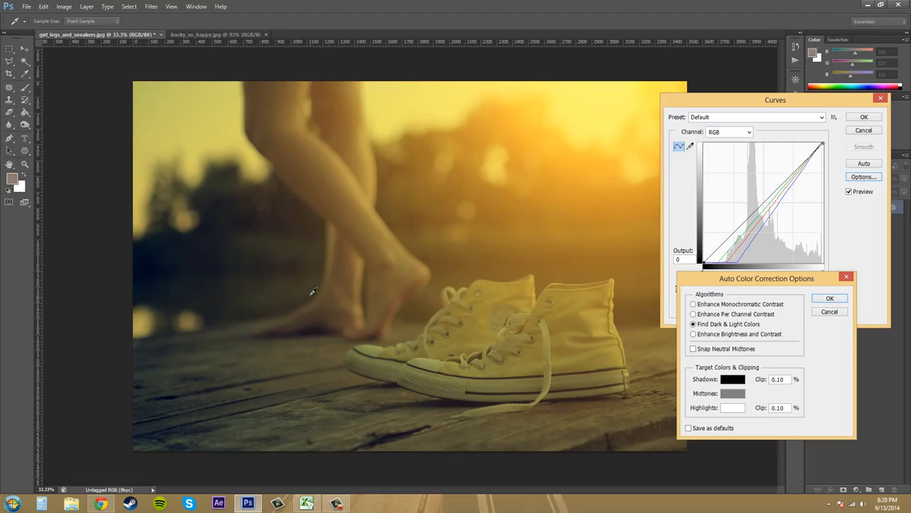
Step: Try a mid-grey and a black target shadow color, and cancel the color choice
{"action": "left_click", "coordinate": [727, 382]}
{"action": "left_click", "coordinate": [308, 254]}
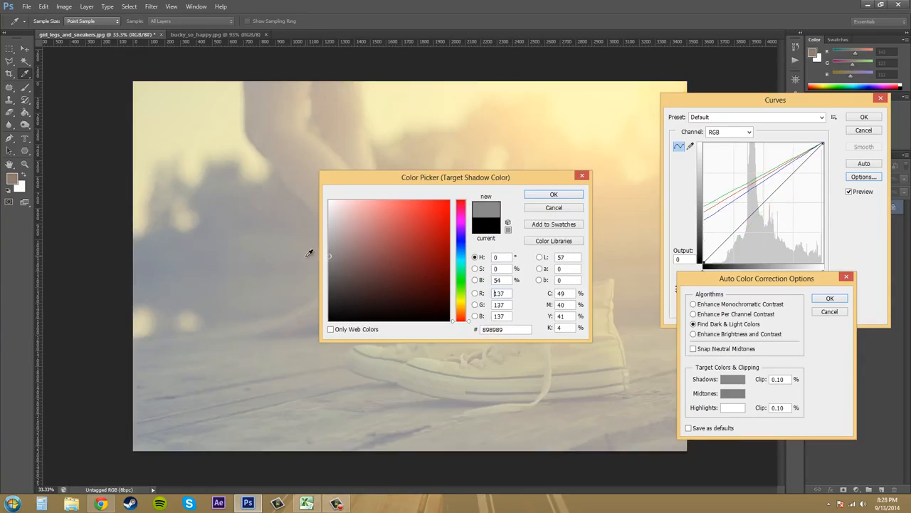
{"action": "mouse_move", "coordinate": [345, 280]}
{"action": "left_mouse_down"}
{"action": "mouse_move", "coordinate": [378, 301]}
{"action": "mouse_move", "coordinate": [437, 240]}
{"action": "mouse_move", "coordinate": [406, 250]}
{"action": "mouse_move", "coordinate": [387, 286]}
{"action": "mouse_move", "coordinate": [325, 329]}
{"action": "left_mouse_up"}
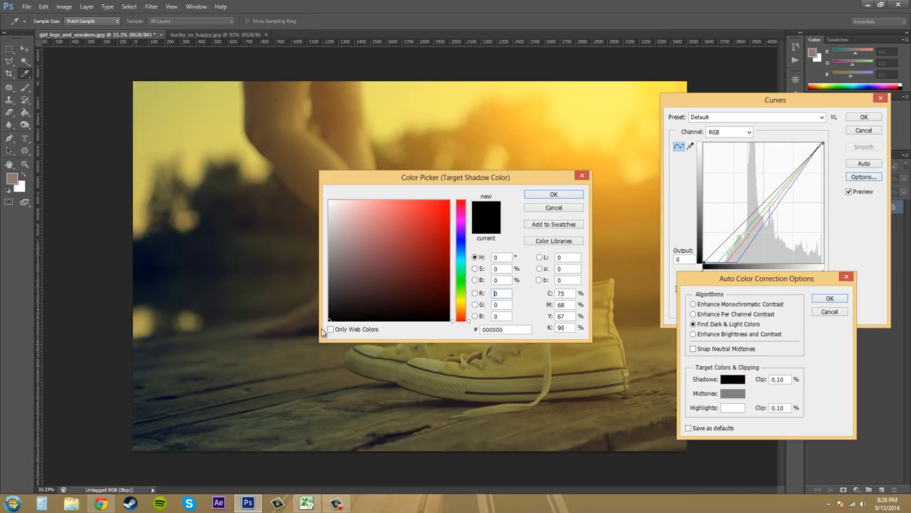
{"action": "left_click", "coordinate": [564, 205]}
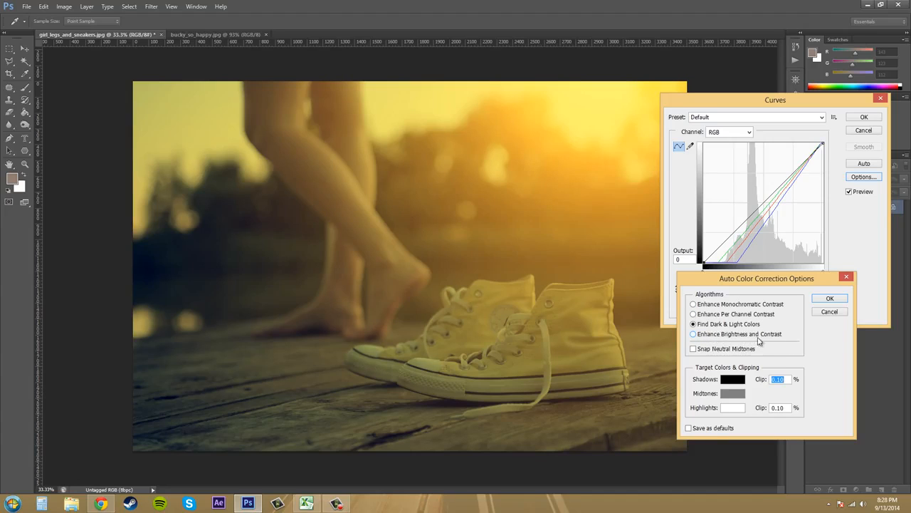
Step: Choose the Enhance Brightness and Contrast algorithm and apply the auto correction to the curve
{"action": "left_click", "coordinate": [695, 335]}
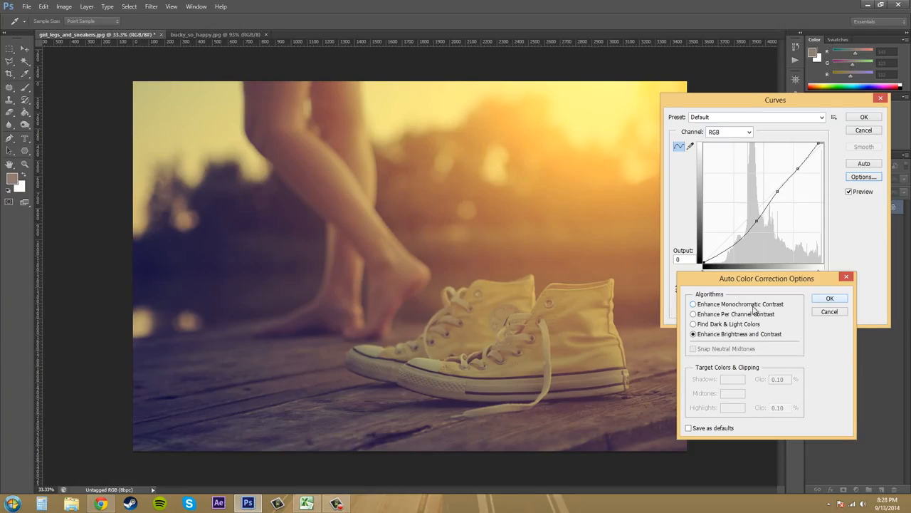
{"action": "left_click", "coordinate": [844, 299]}
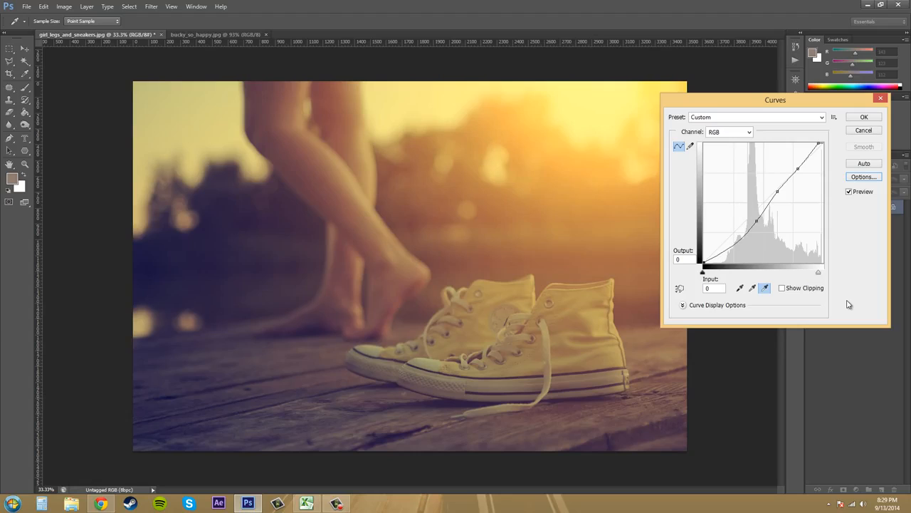
Step: Switch to Chrome and open the Photoshop category in the Adobe section of the BuckysRoom forum
{"action": "left_click", "coordinate": [101, 504]}
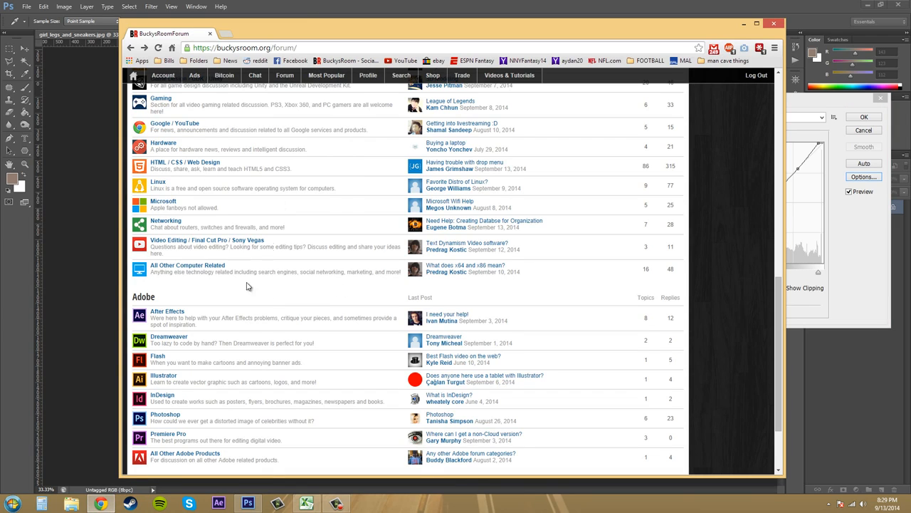
{"action": "scroll", "coordinate": [313, 292], "scroll_direction": "down", "scroll_amount": 1}
{"action": "scroll", "coordinate": [367, 280], "scroll_direction": "down", "scroll_amount": 1}
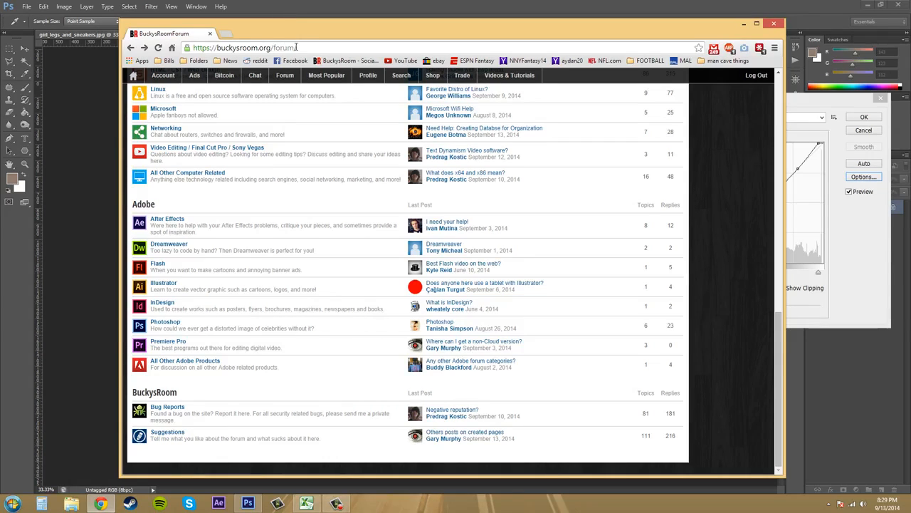
{"action": "left_click", "coordinate": [164, 323]}
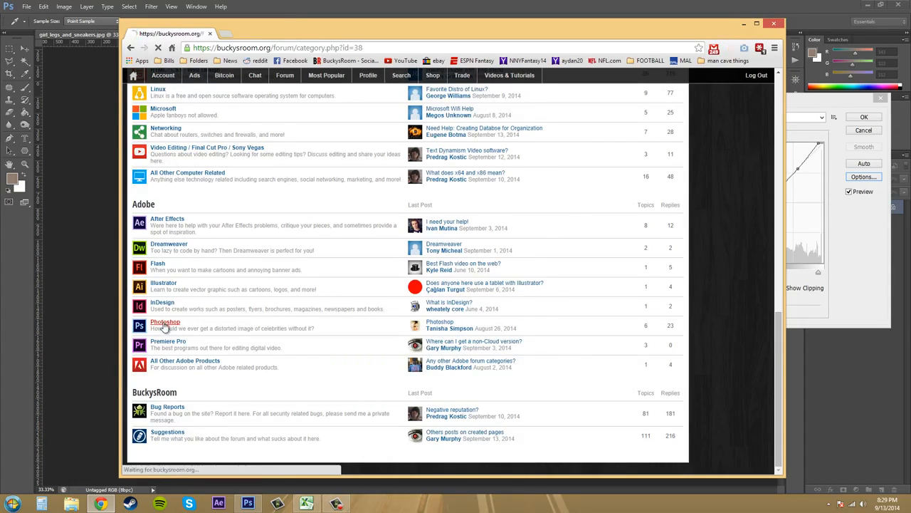